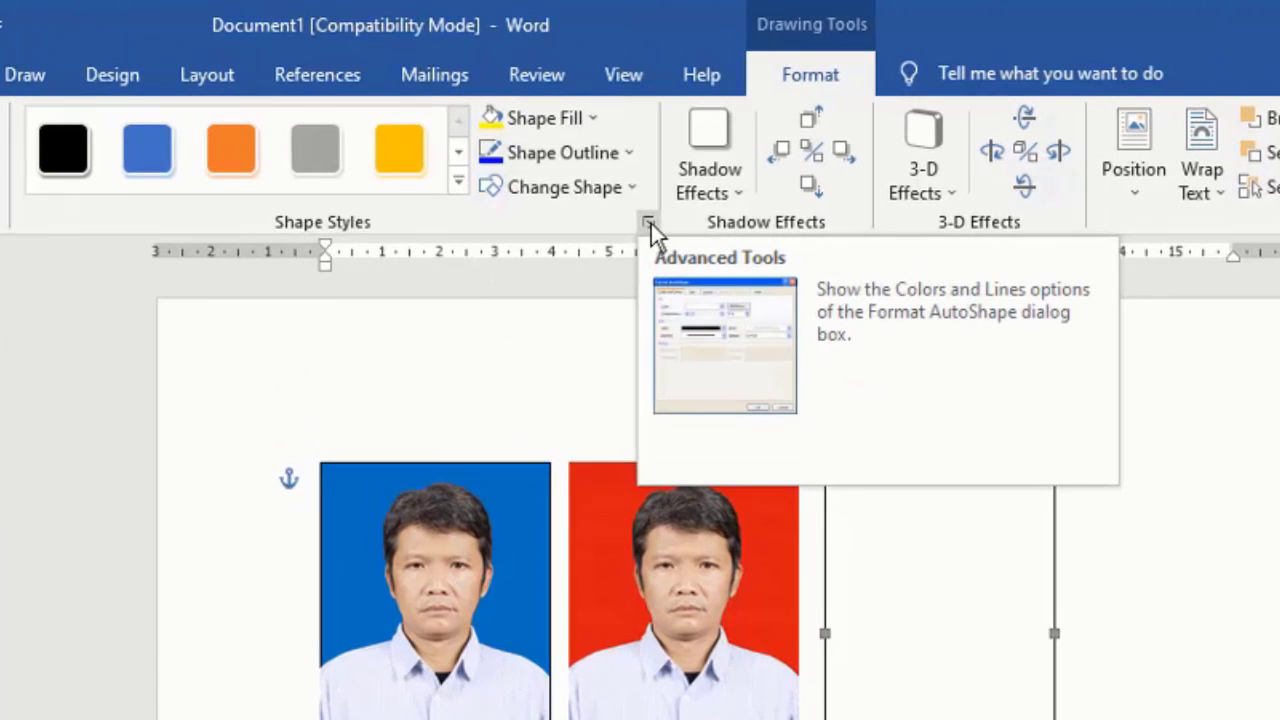
Step: Fill the third photo's rectangle with solid green in the shape's colour settings
click(650, 224)
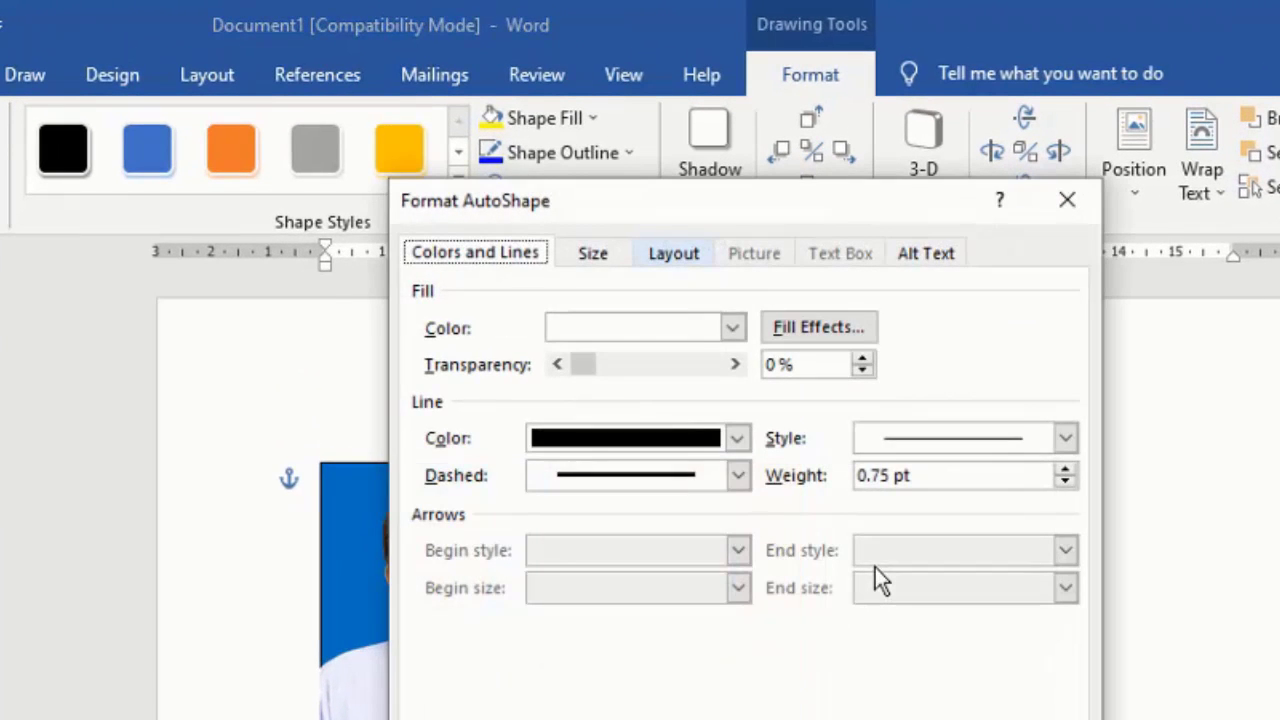
click(731, 329)
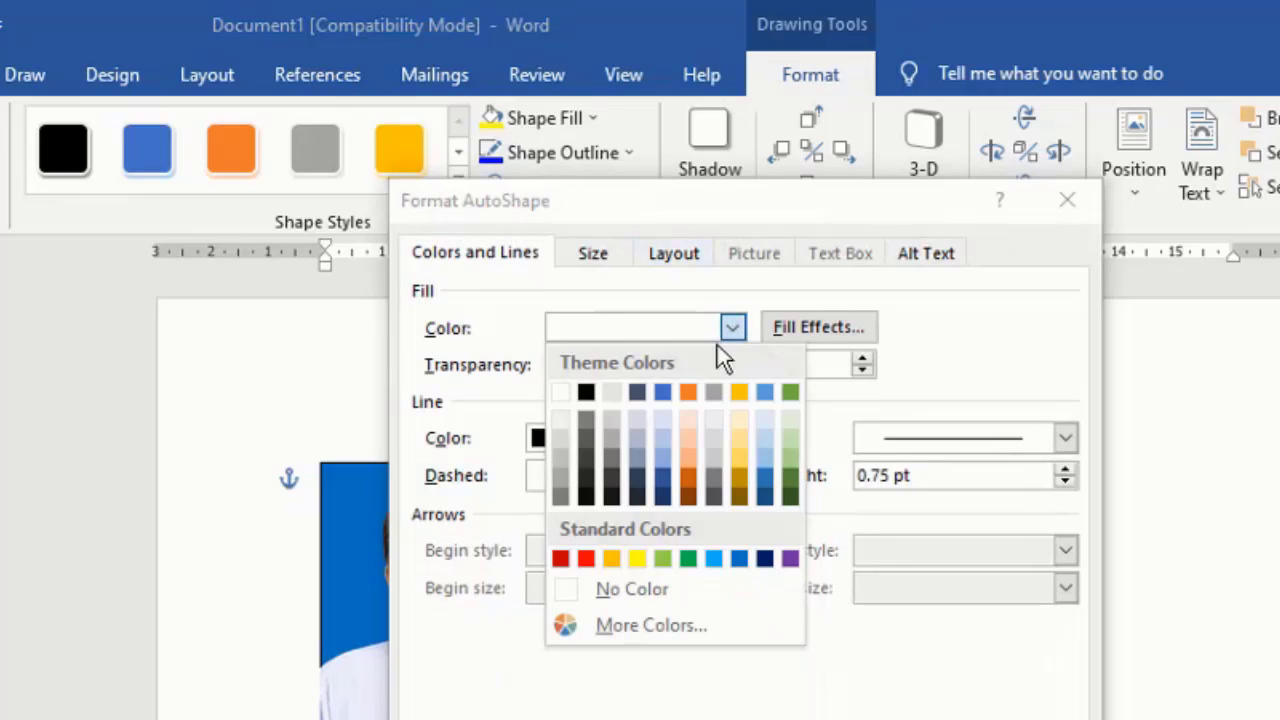
click(688, 558)
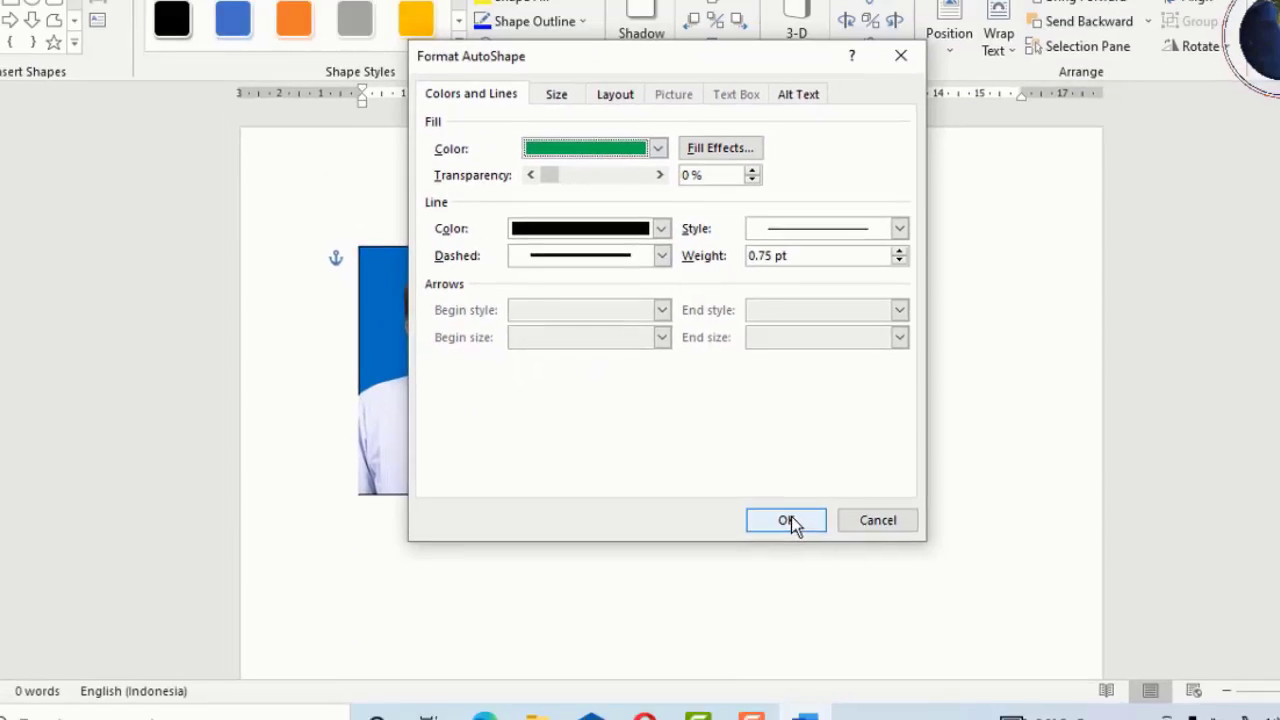
click(790, 517)
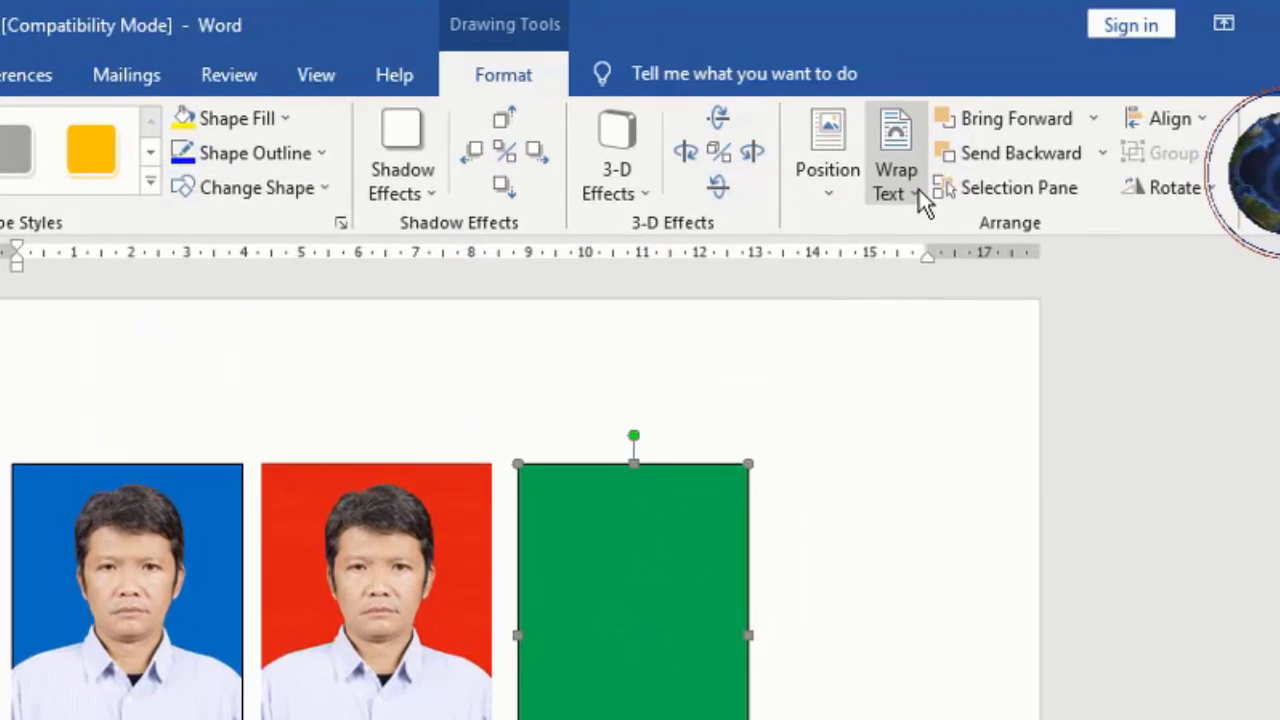
Step: Set the green rectangle to Behind Text wrapping so it sits behind the photo
click(936, 118)
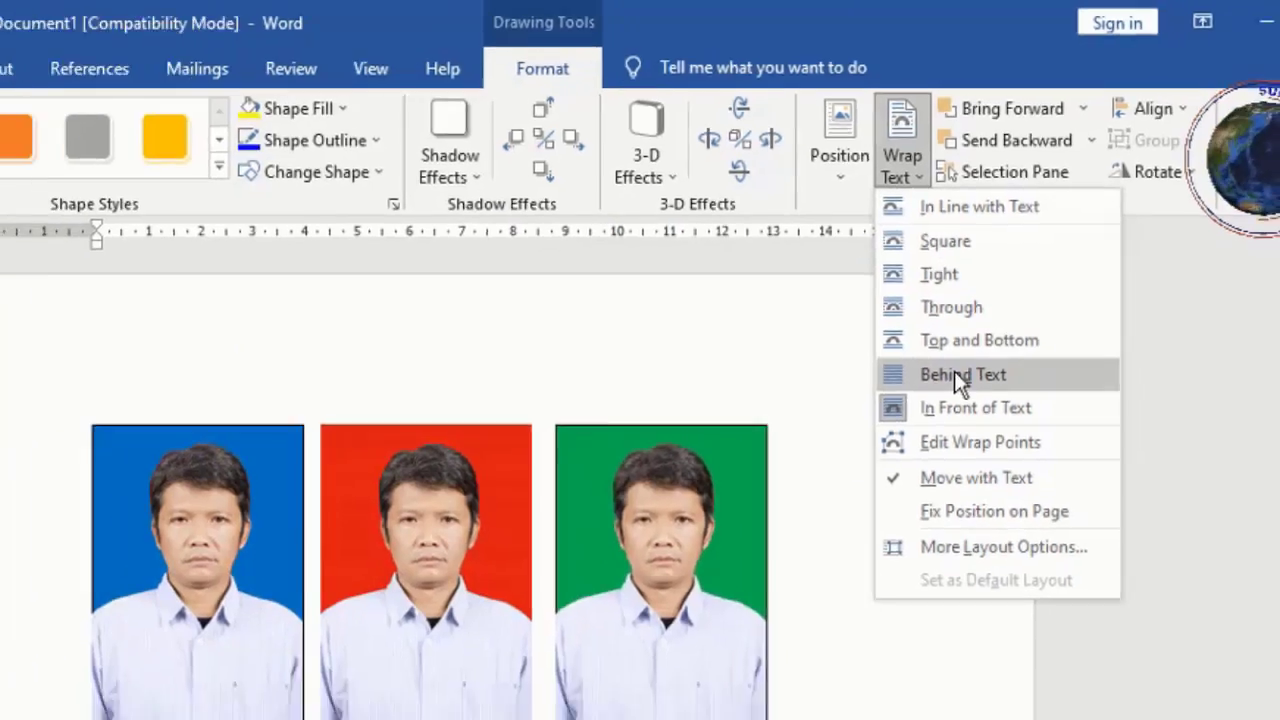
click(953, 406)
click(845, 515)
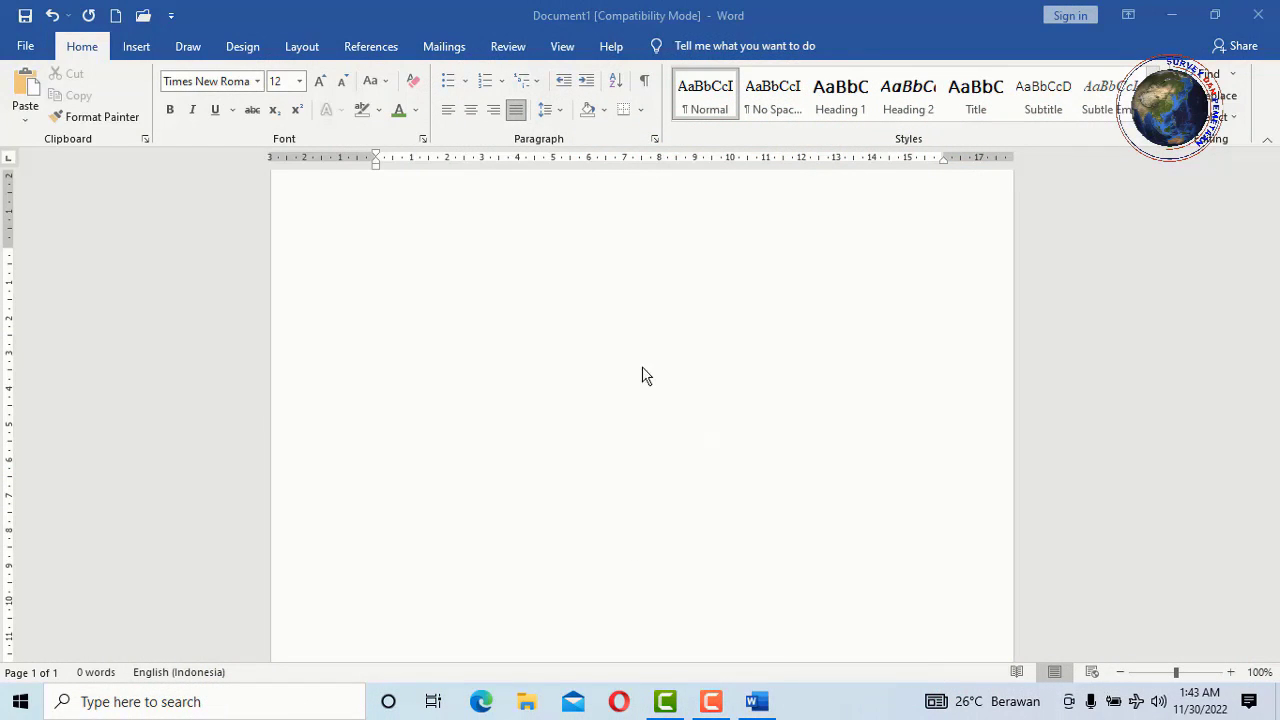
Step: Bring the blank Document1 Word window into focus
click(485, 329)
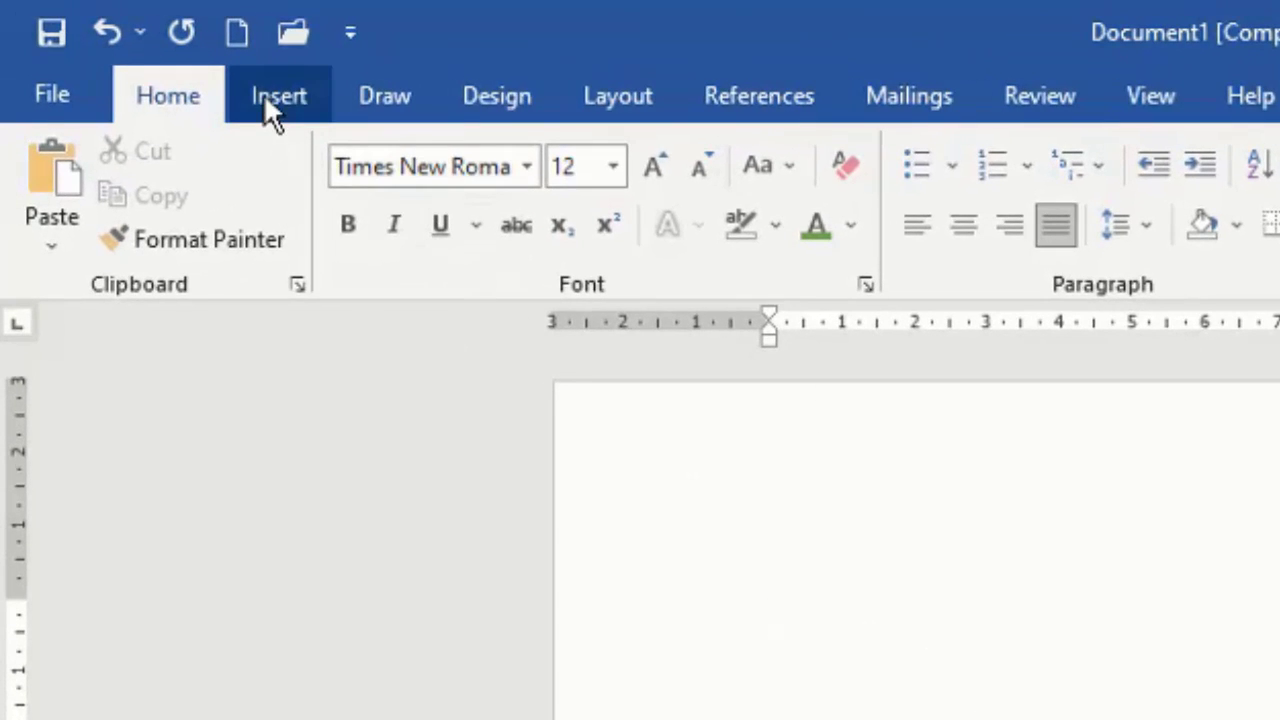
Step: Insert the red-background passport photo IMG_3079 from the Pictures folder
click(264, 93)
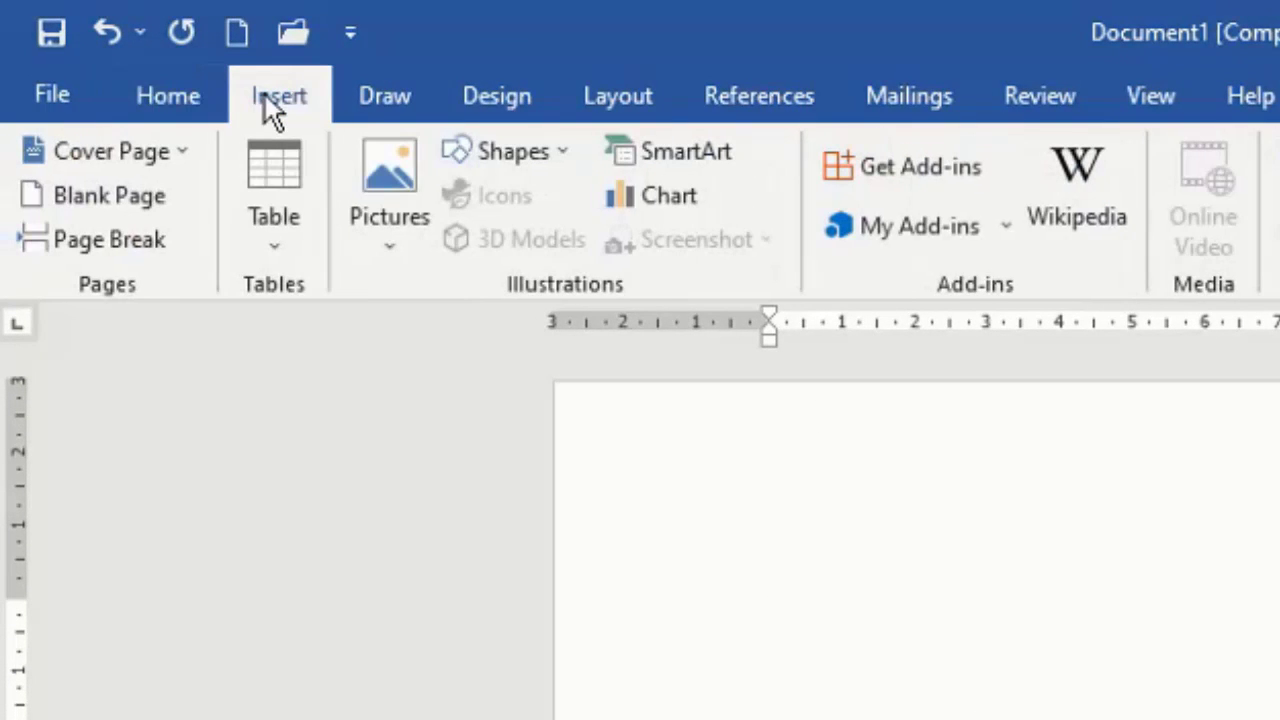
click(385, 232)
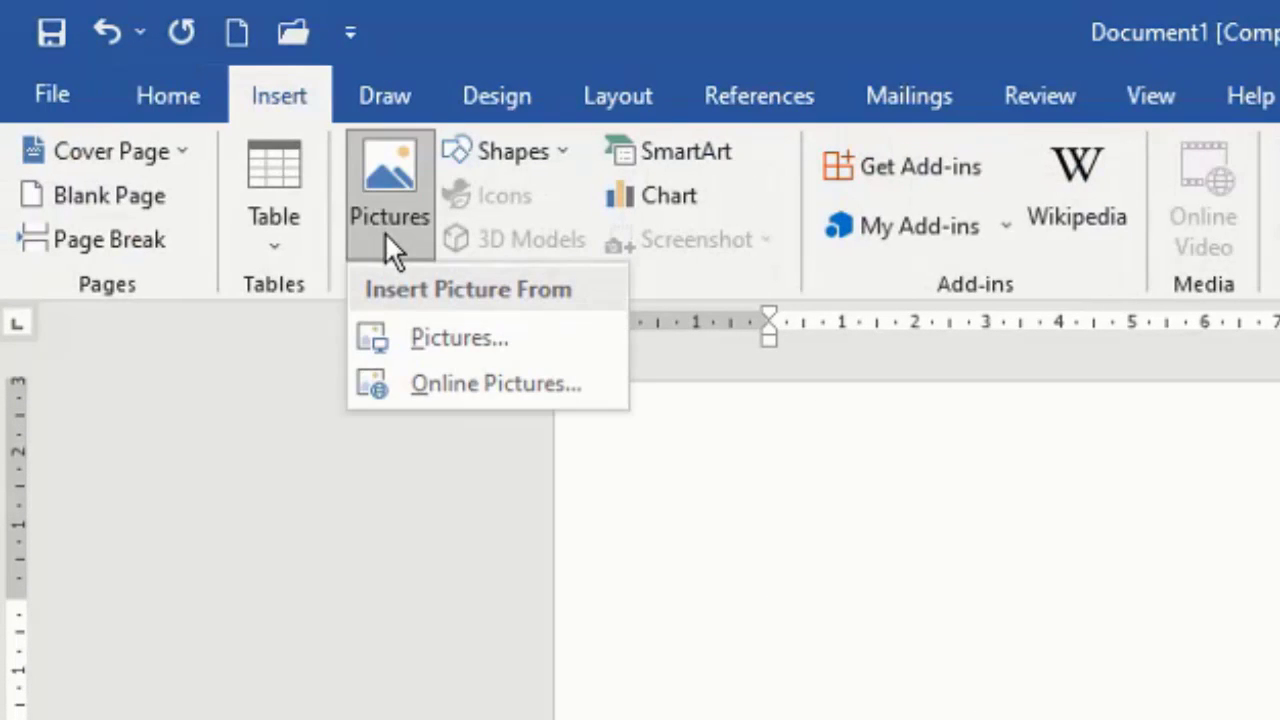
click(453, 338)
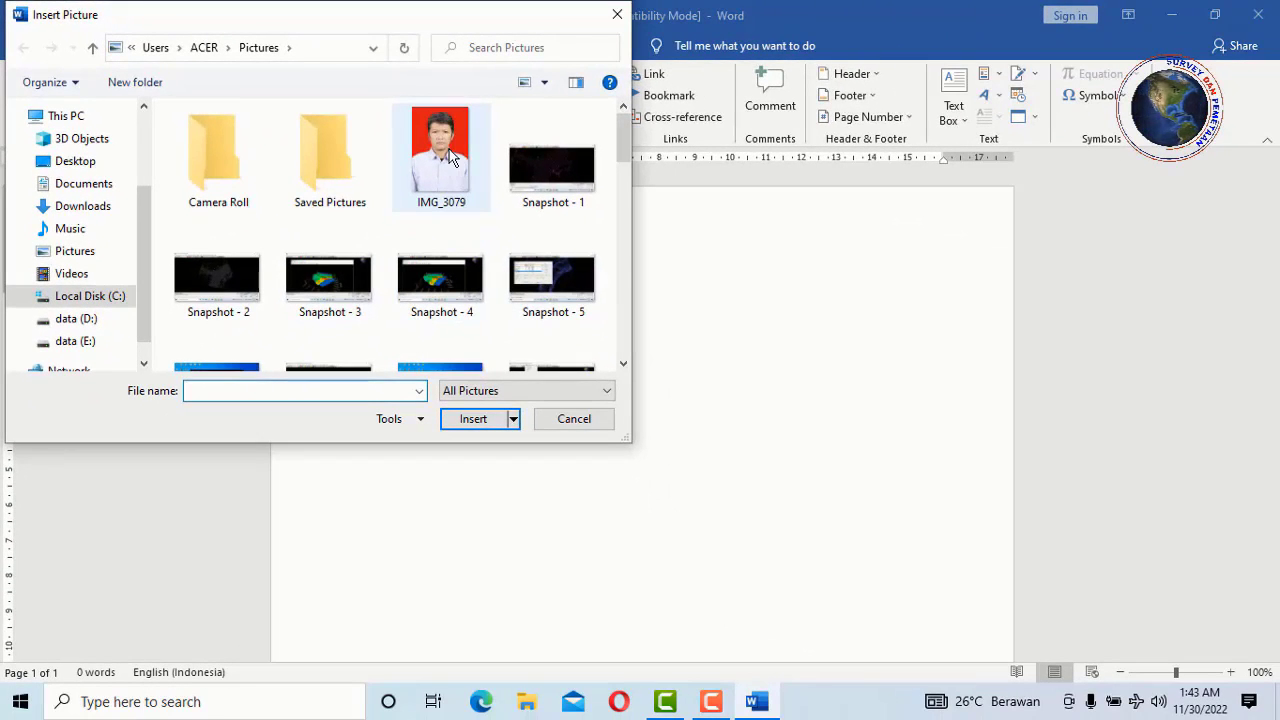
click(482, 200)
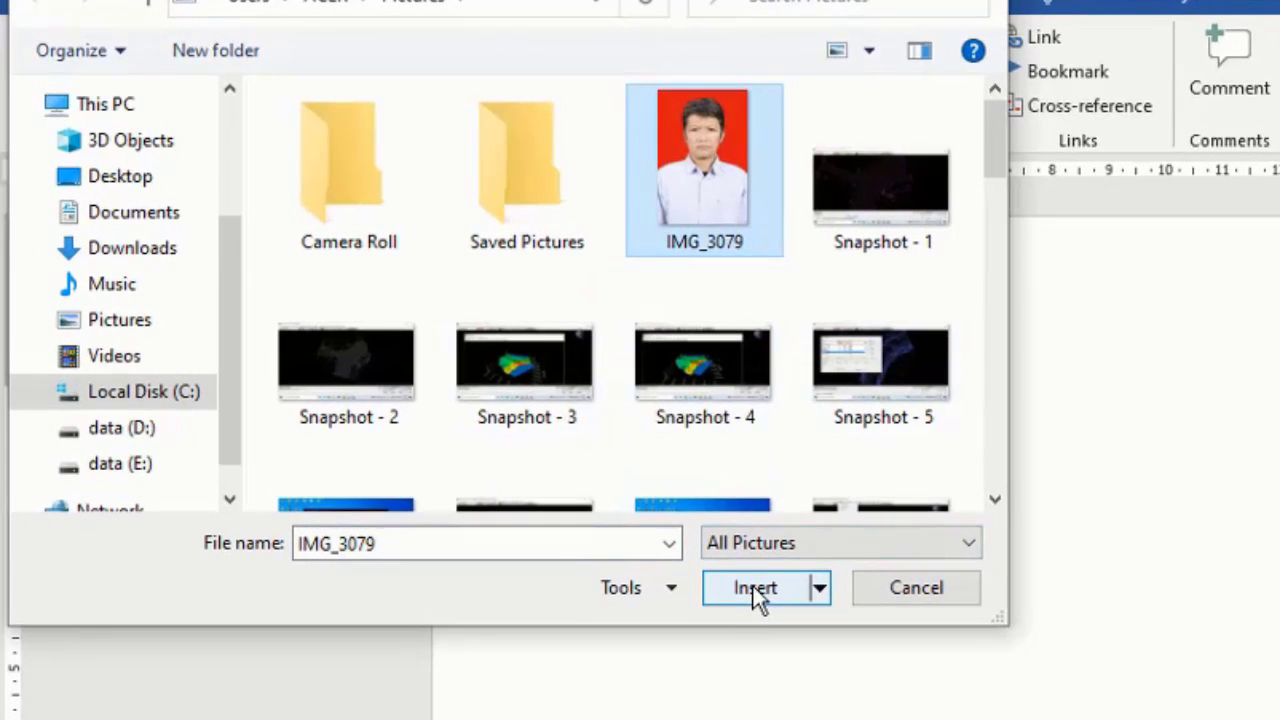
click(757, 590)
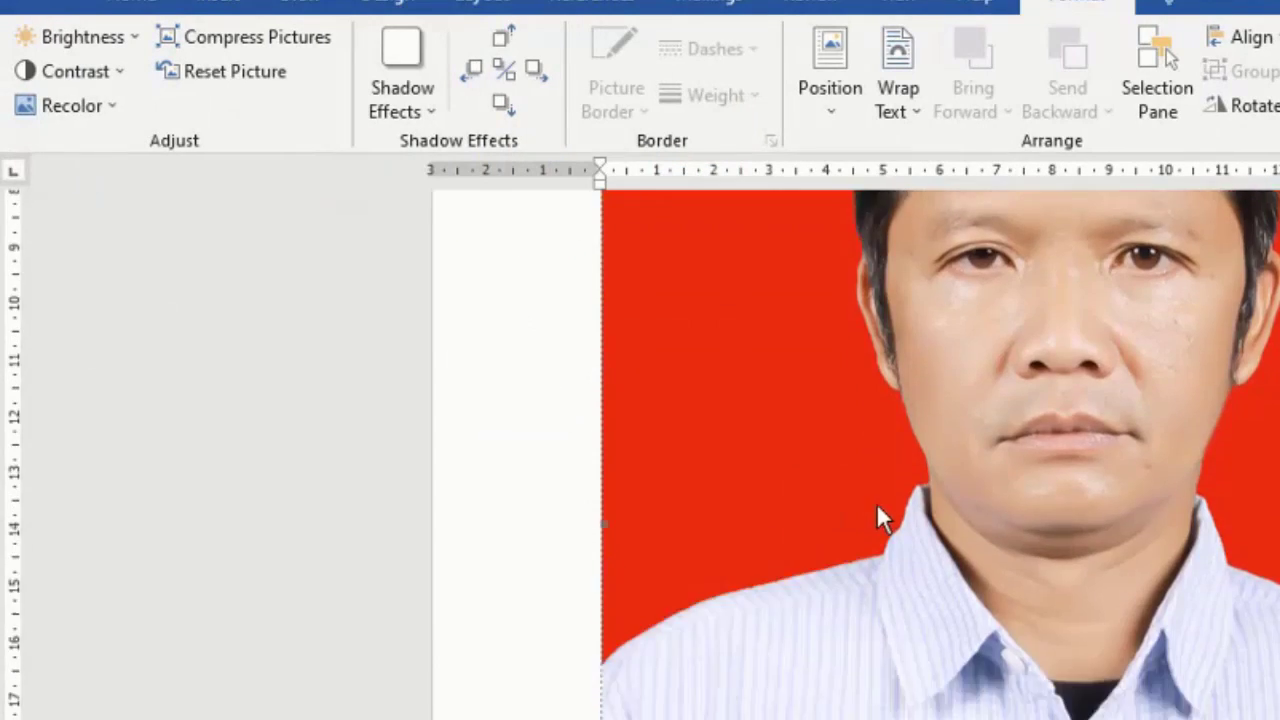
Step: Shrink the photo from its corner handle, first to roughly 16 by 11 cm
scroll(1079, 495, down, 5)
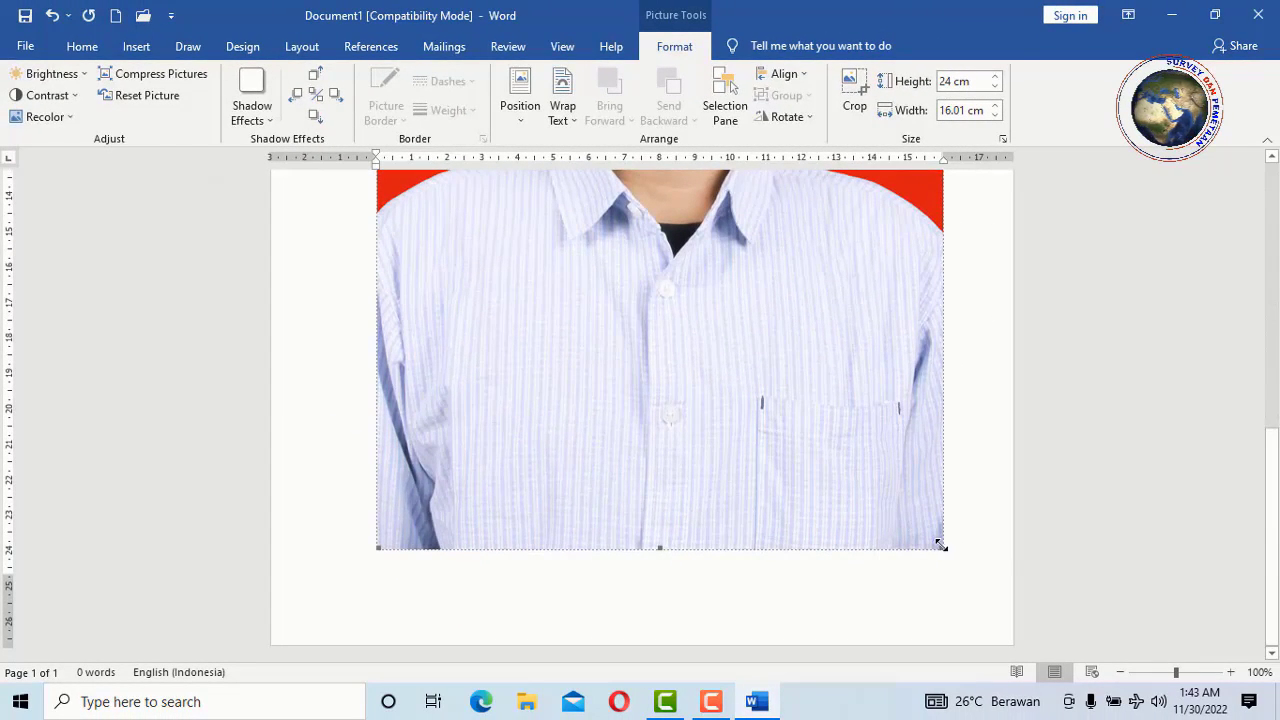
drag(940, 545, 563, 277)
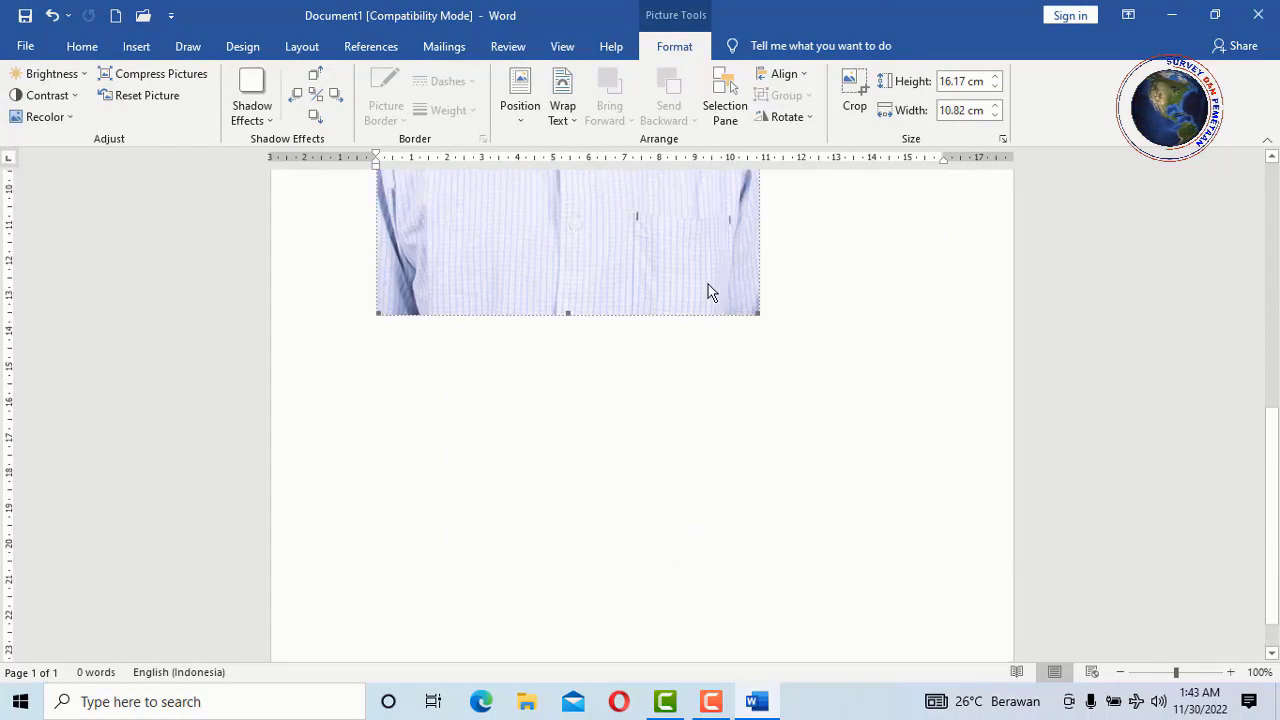
scroll(708, 291, up, 2)
drag(537, 282, 551, 289)
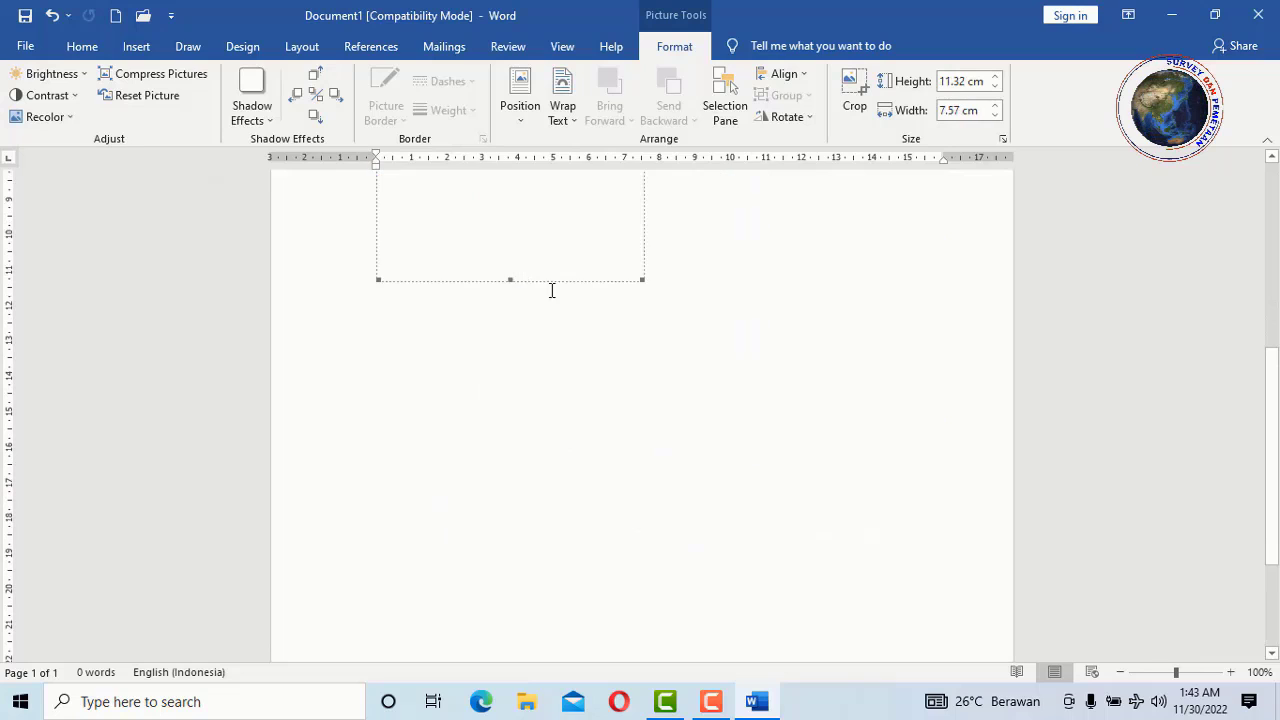
scroll(571, 297, up, 2)
scroll(638, 400, down, 3)
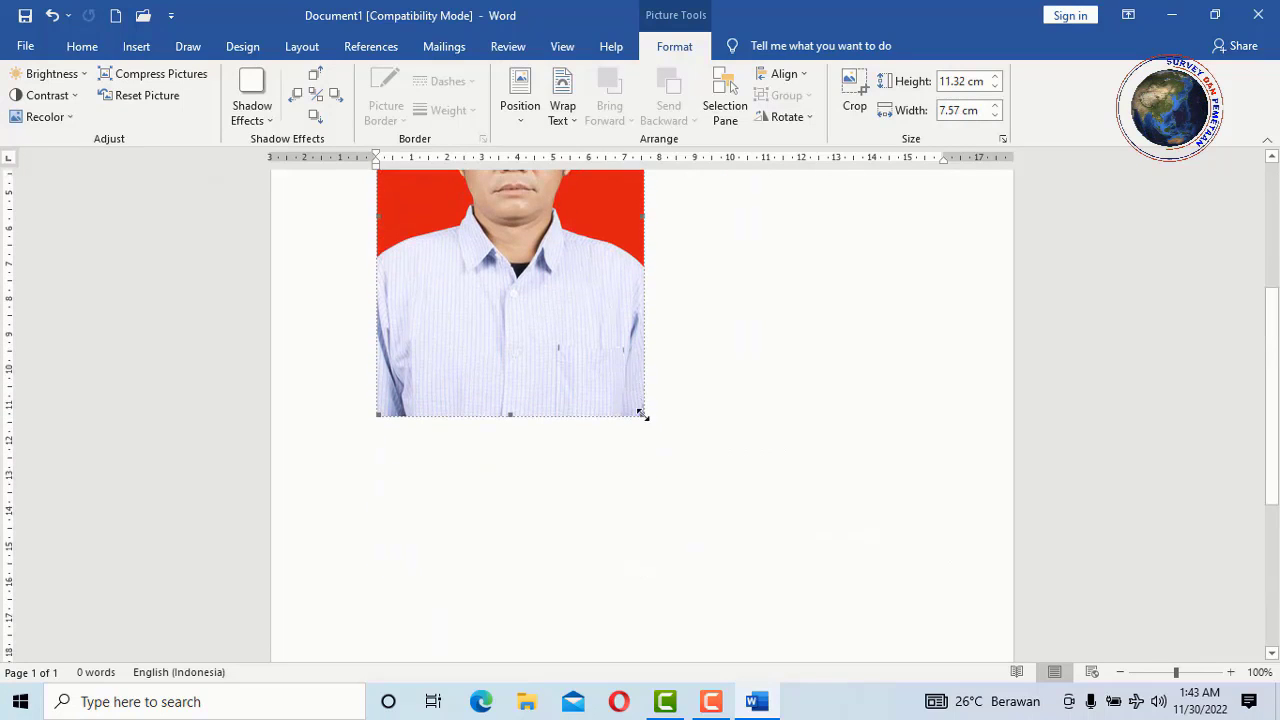
drag(641, 413, 511, 277)
scroll(551, 309, up, 2)
scroll(620, 400, up, 1)
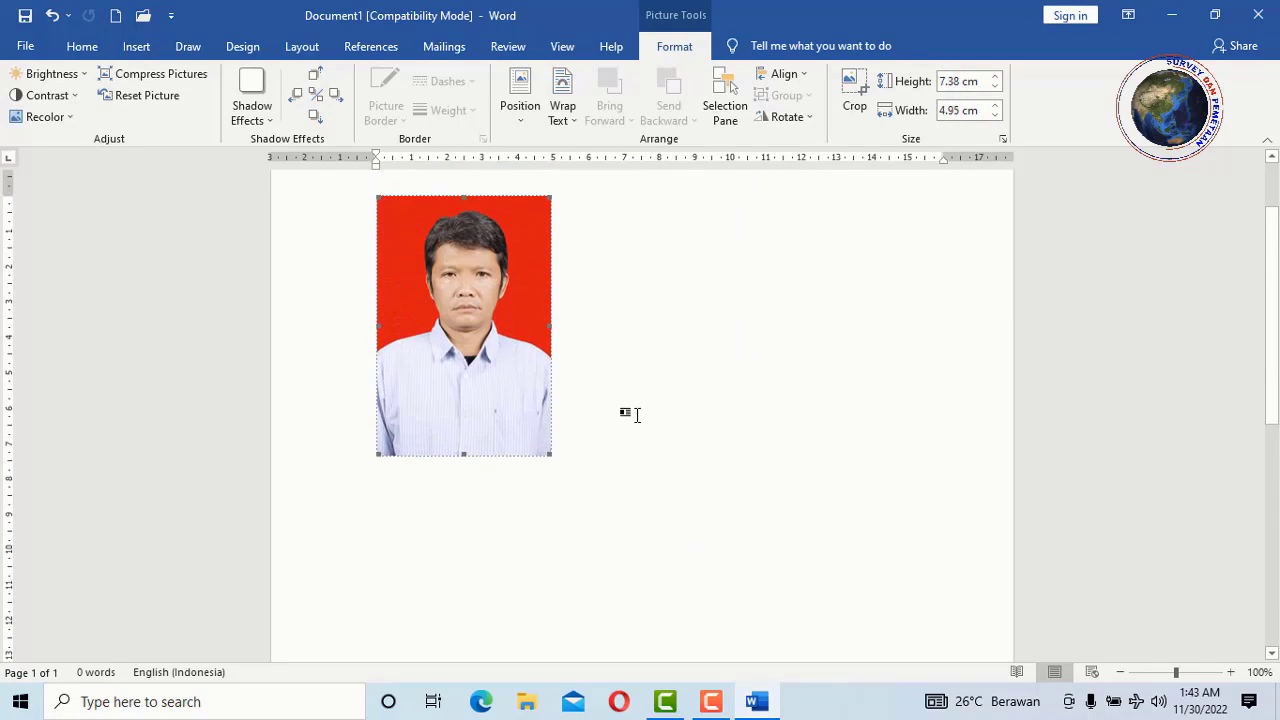
click(636, 414)
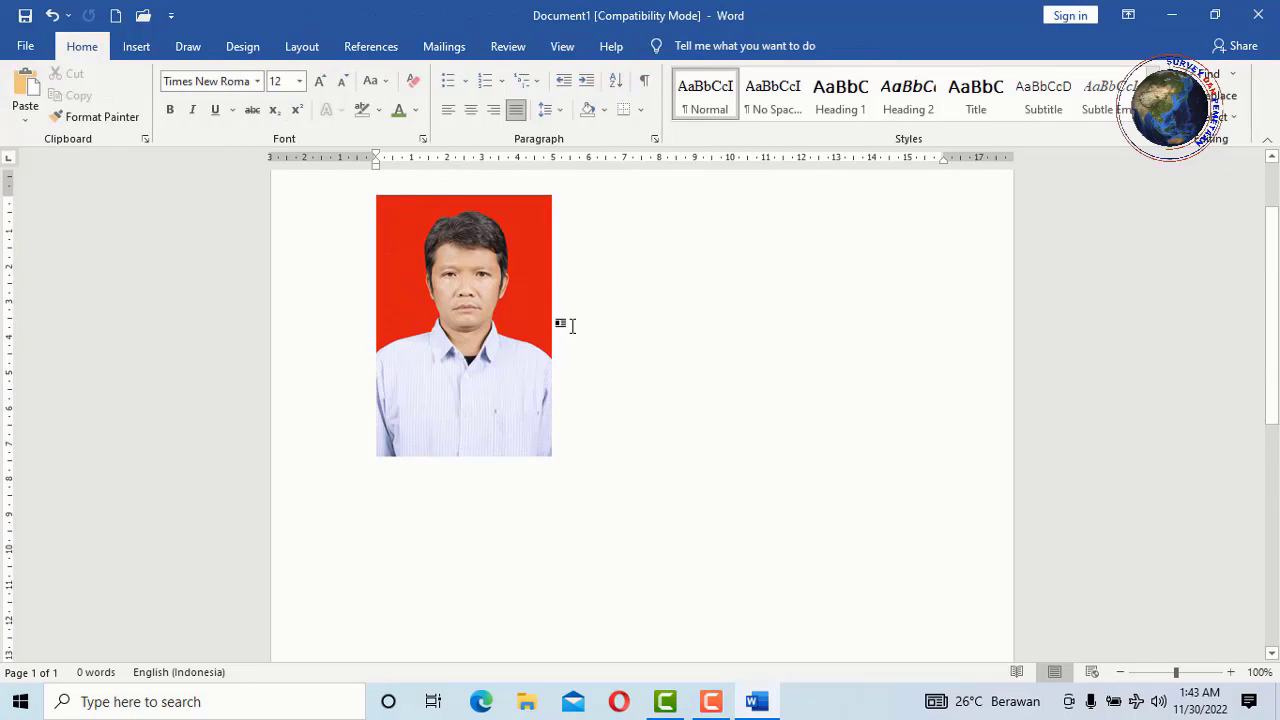
Step: Fine-tune the photo to 6.03 cm high by 4.05 cm wide, passport size
click(485, 320)
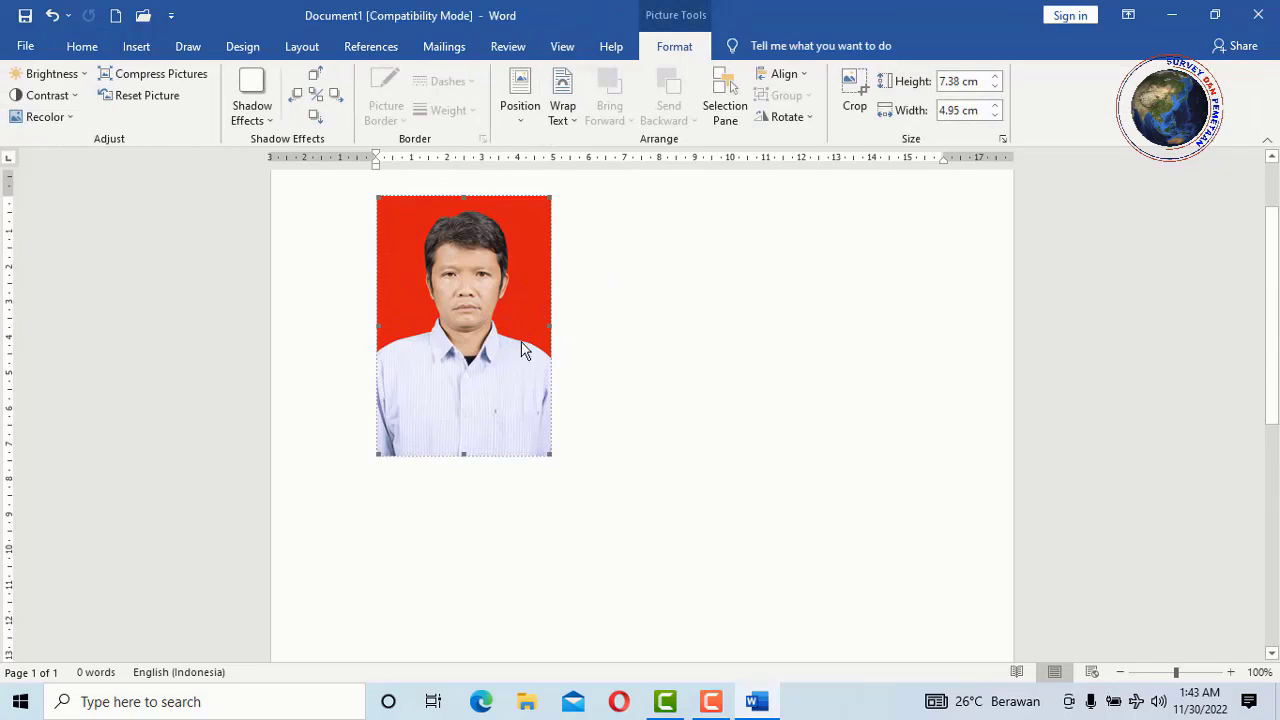
click(534, 480)
click(545, 450)
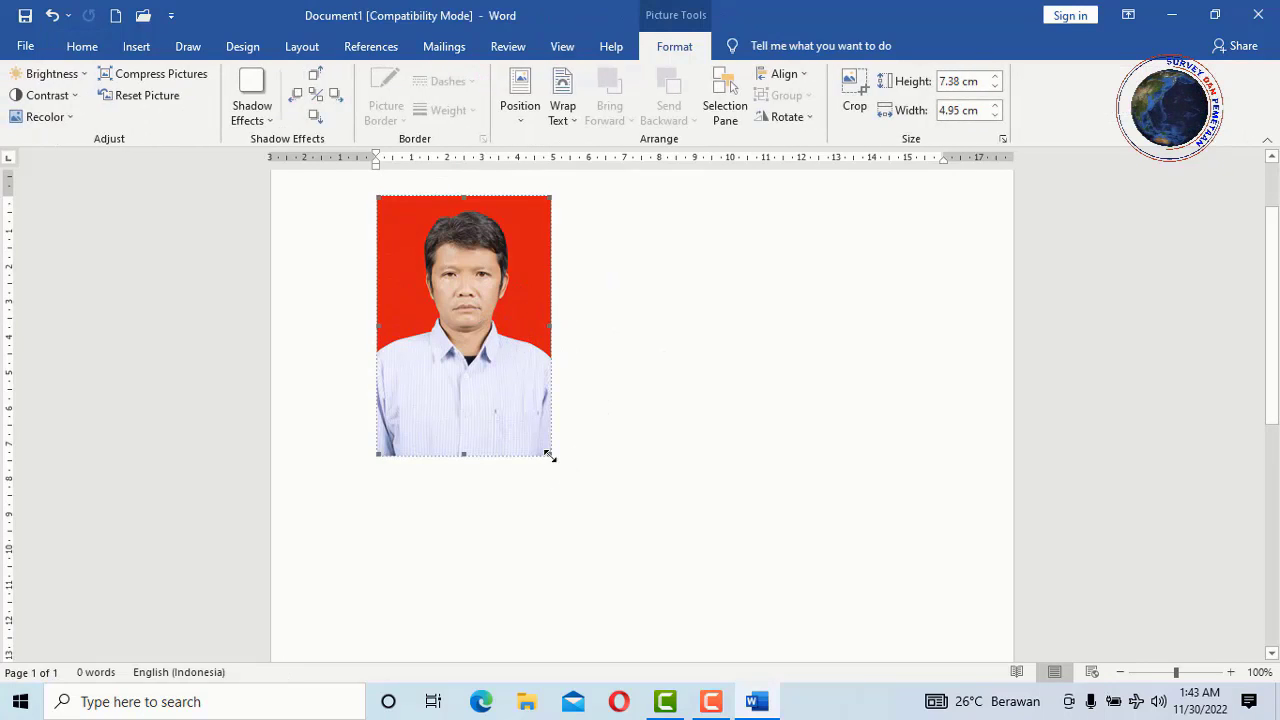
drag(559, 418, 565, 405)
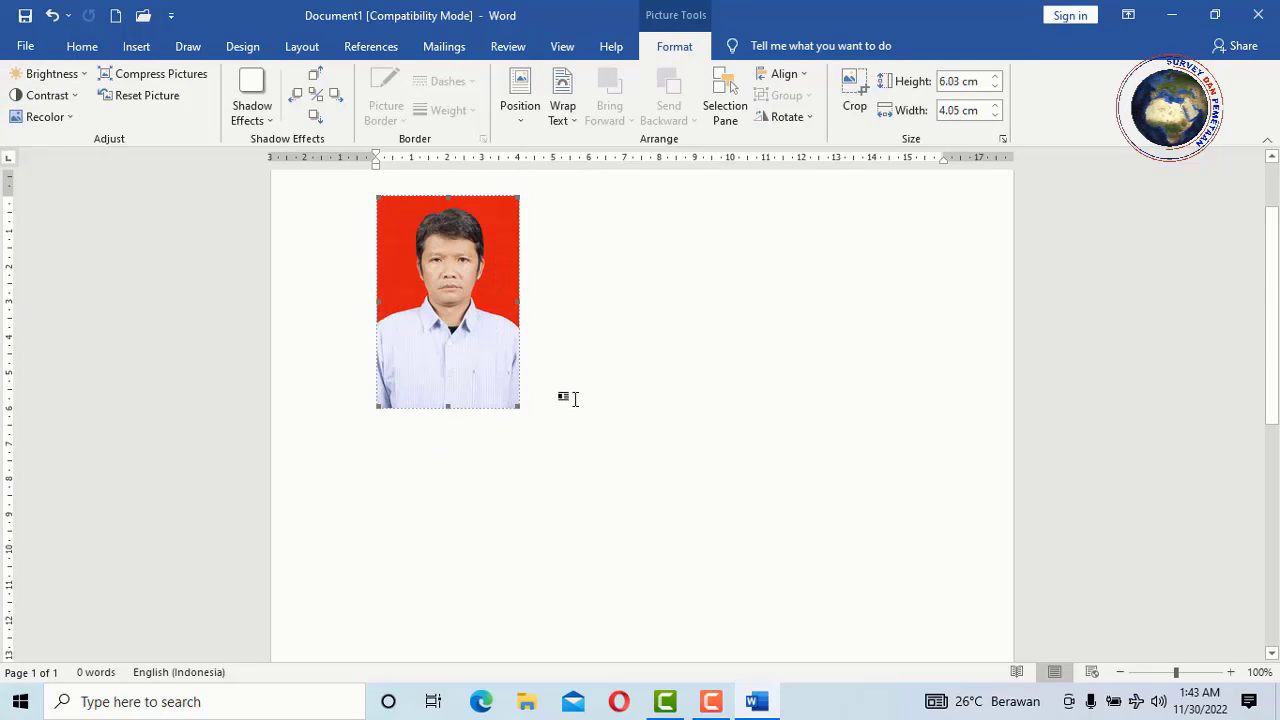
click(577, 397)
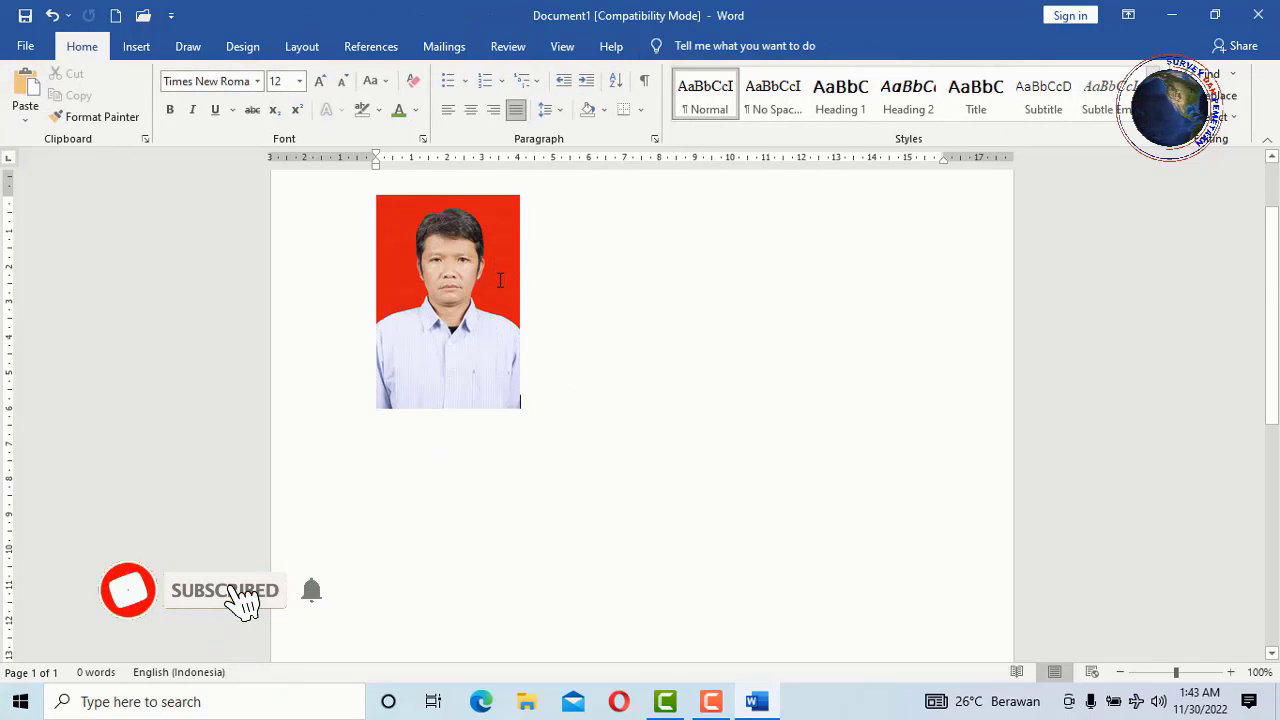
key(shift+Left)
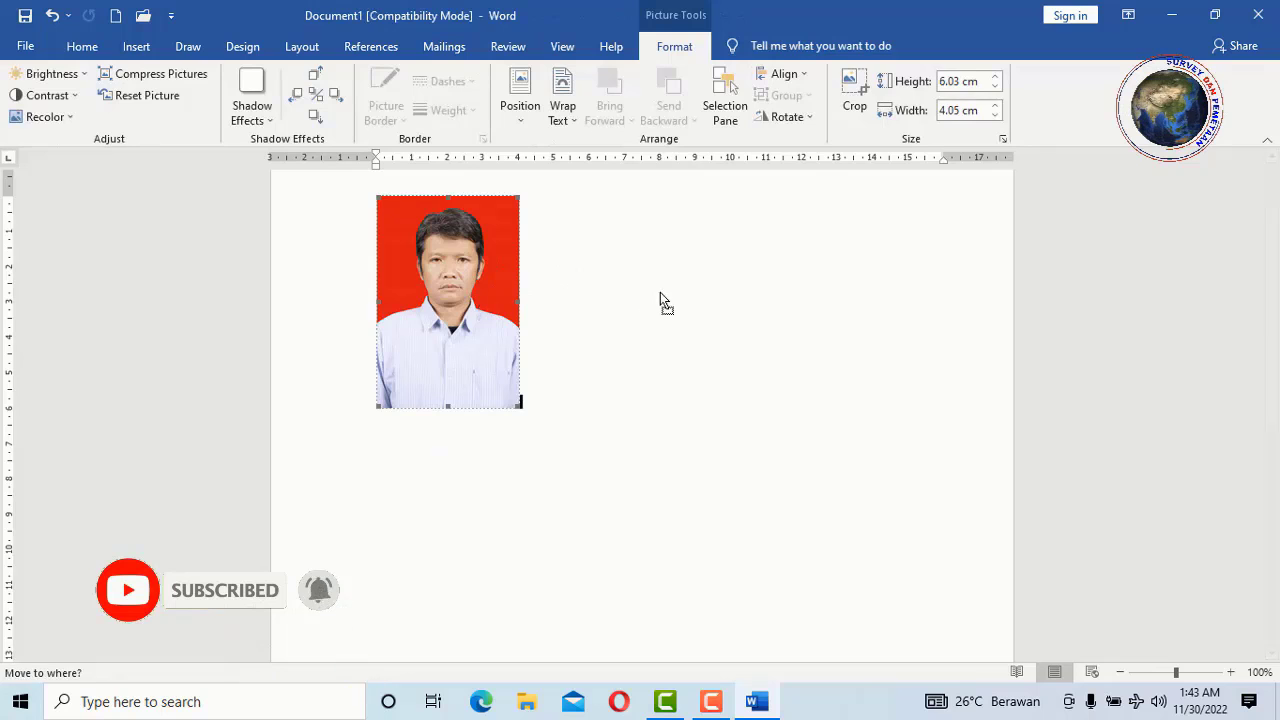
click(663, 303)
key(shift+Left)
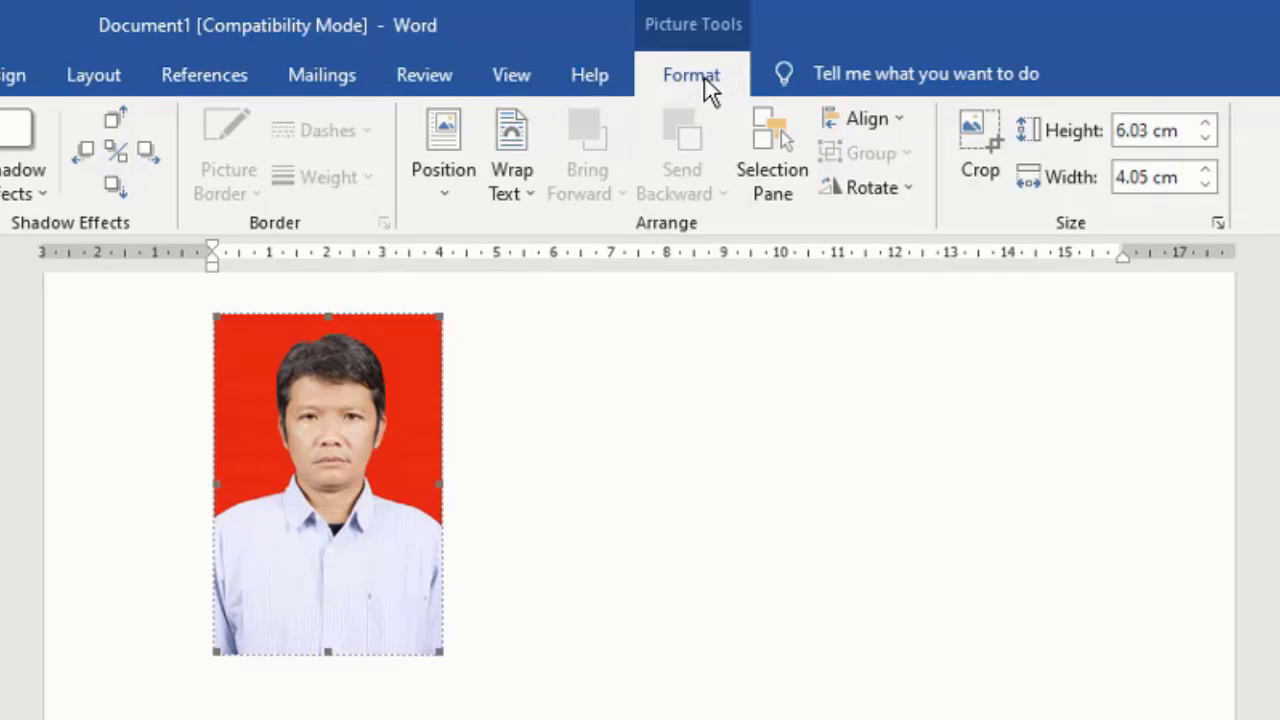
Step: Set the photo's text wrapping to In Front of Text
click(529, 193)
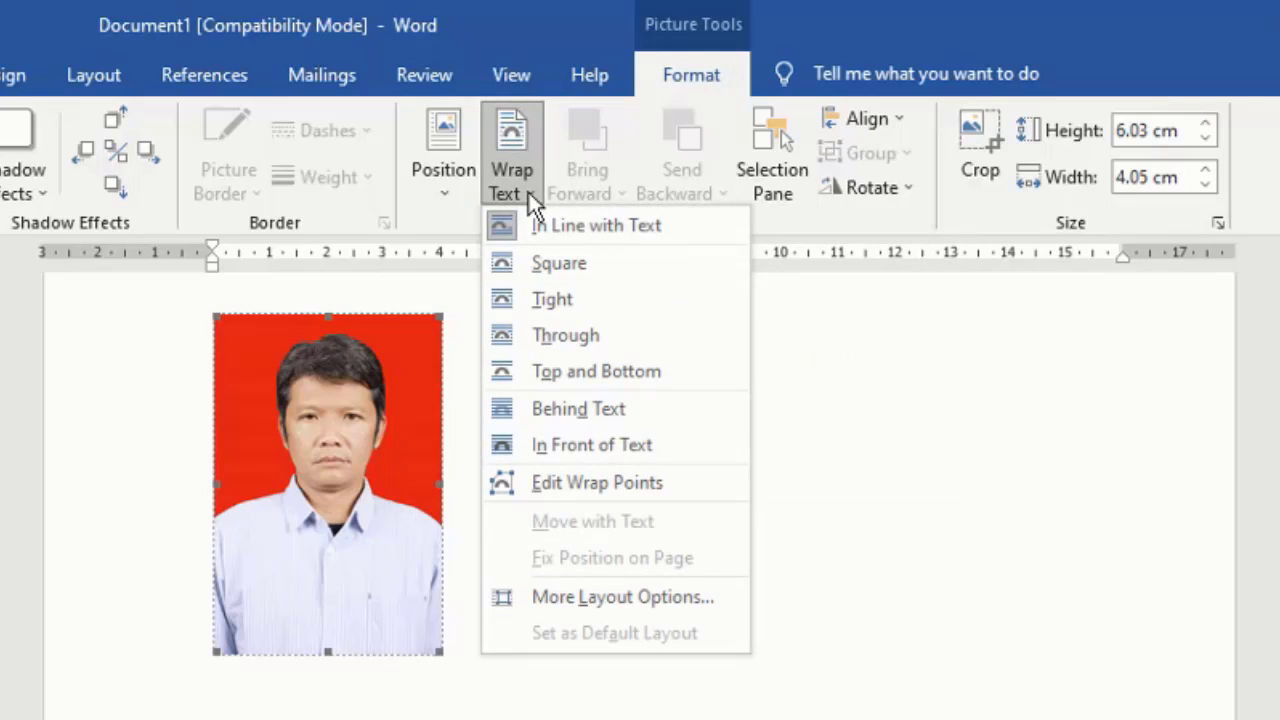
click(641, 447)
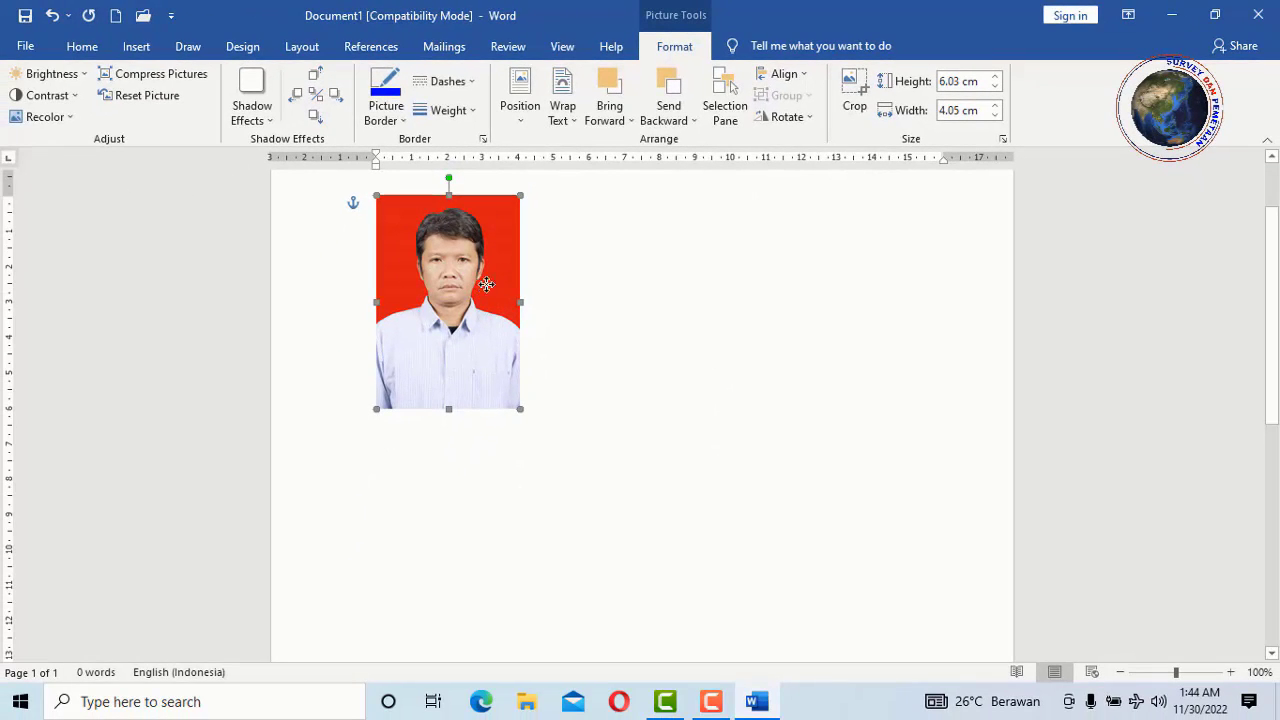
Step: Move the floating photo to near the page's upper left, slightly inset, and deselect it
drag(486, 285, 648, 280)
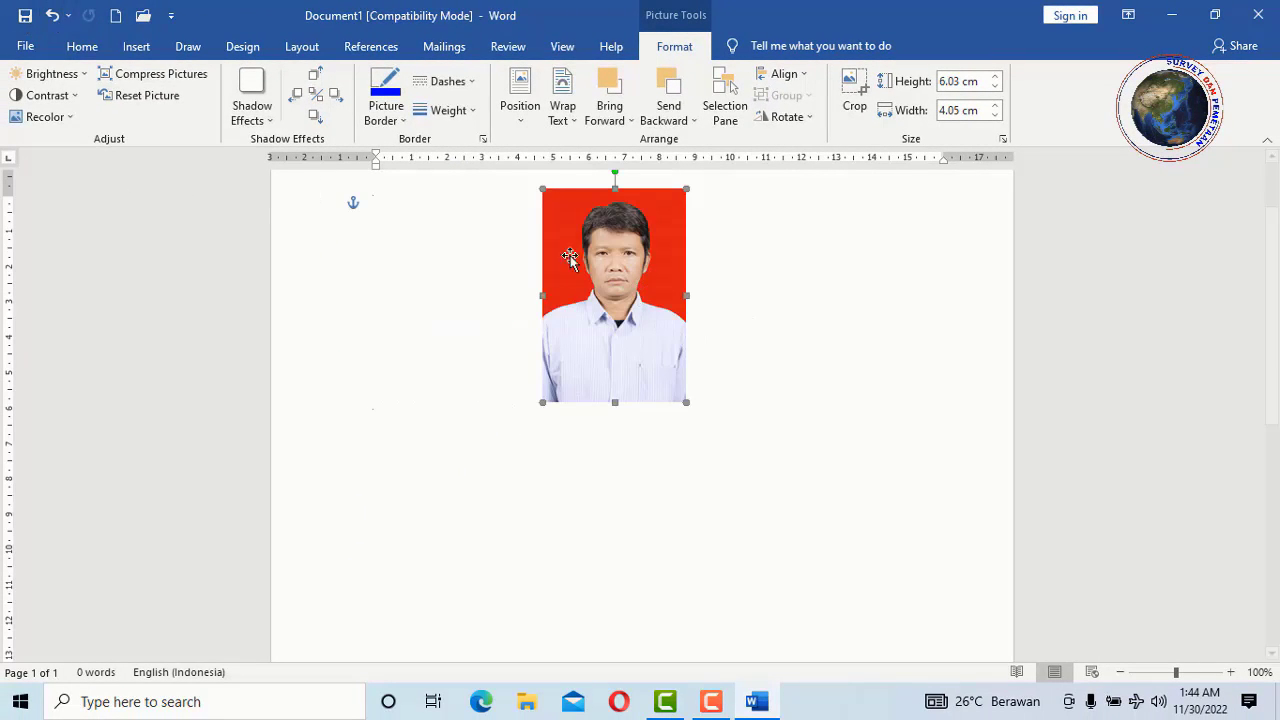
drag(610, 292, 795, 302)
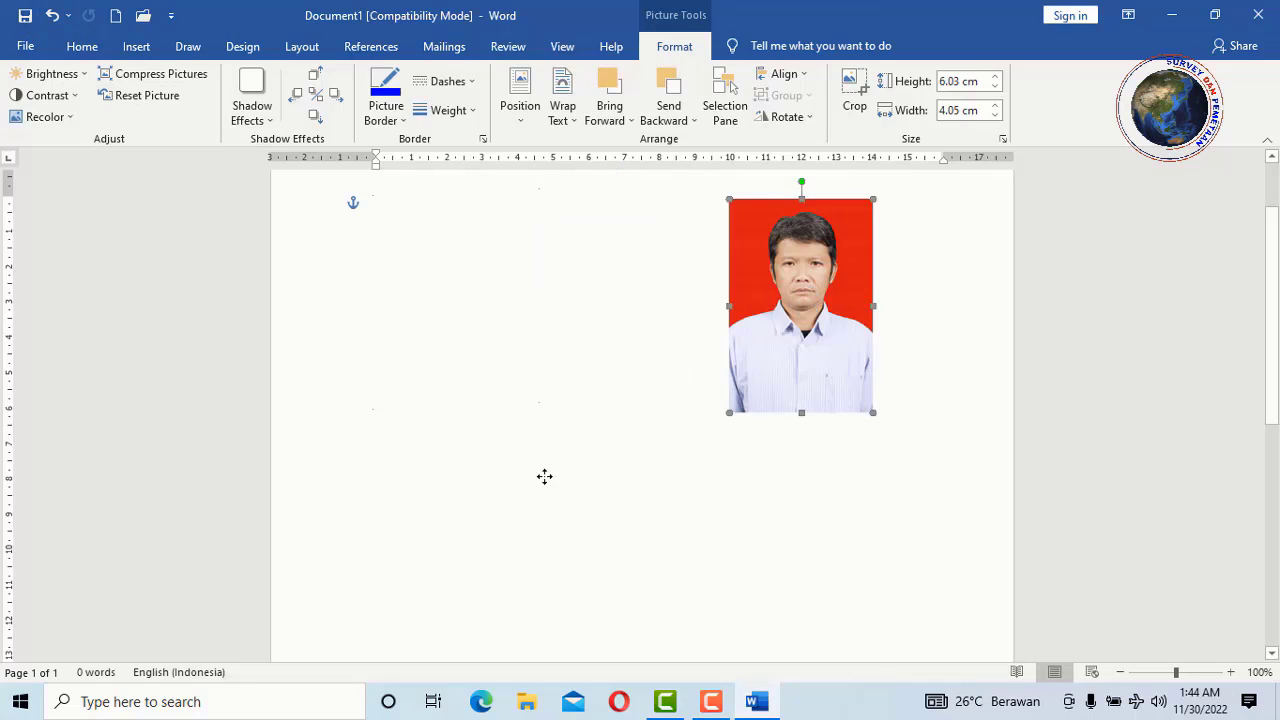
drag(544, 477, 530, 452)
drag(716, 422, 567, 347)
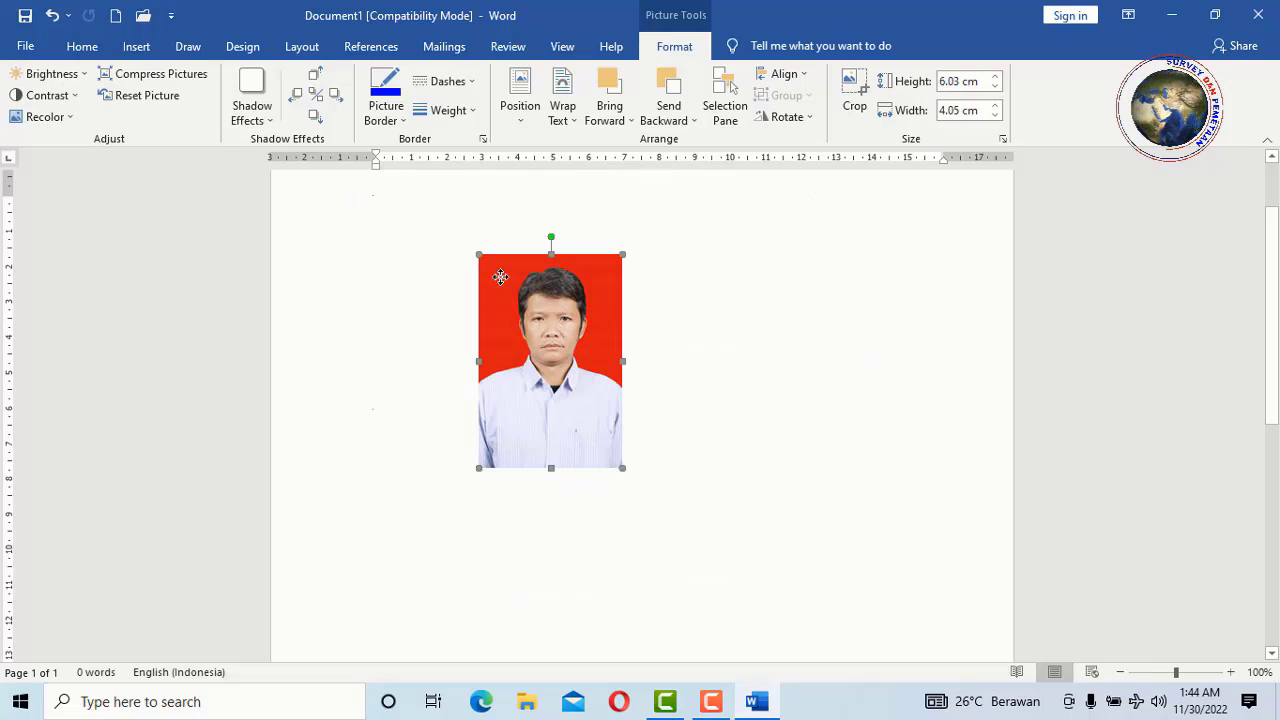
drag(447, 232, 447, 225)
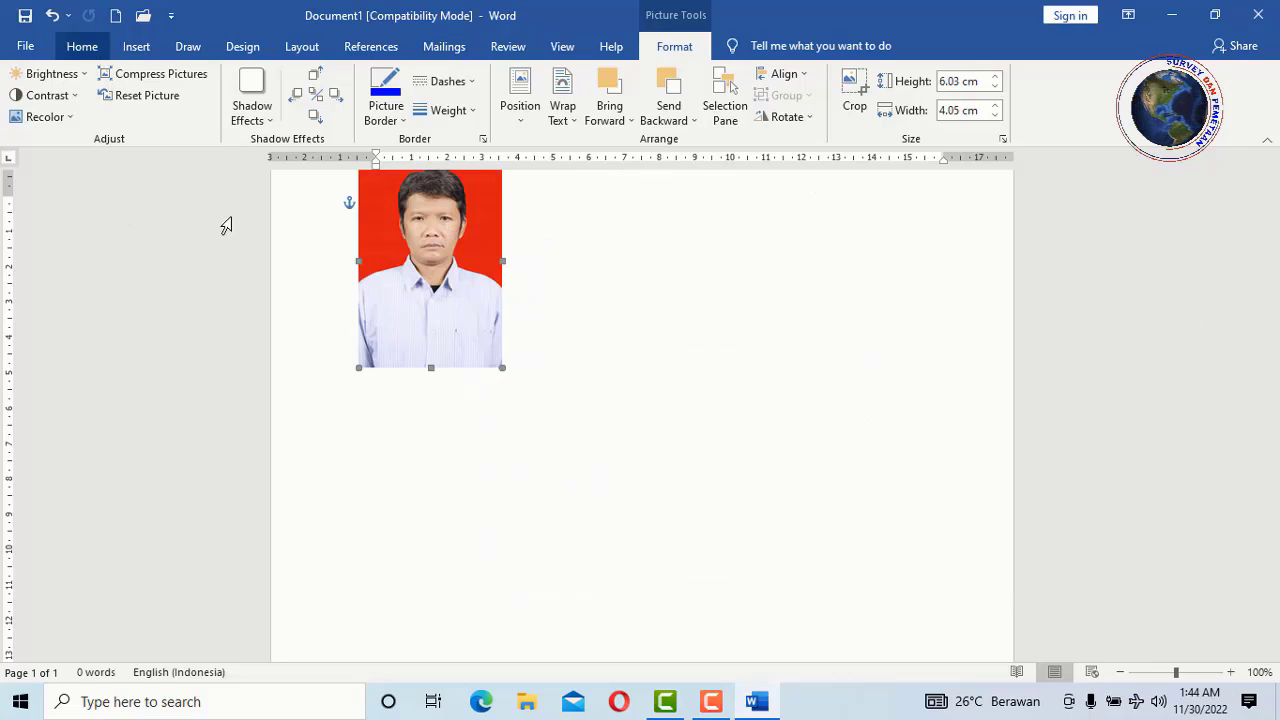
drag(427, 308, 430, 310)
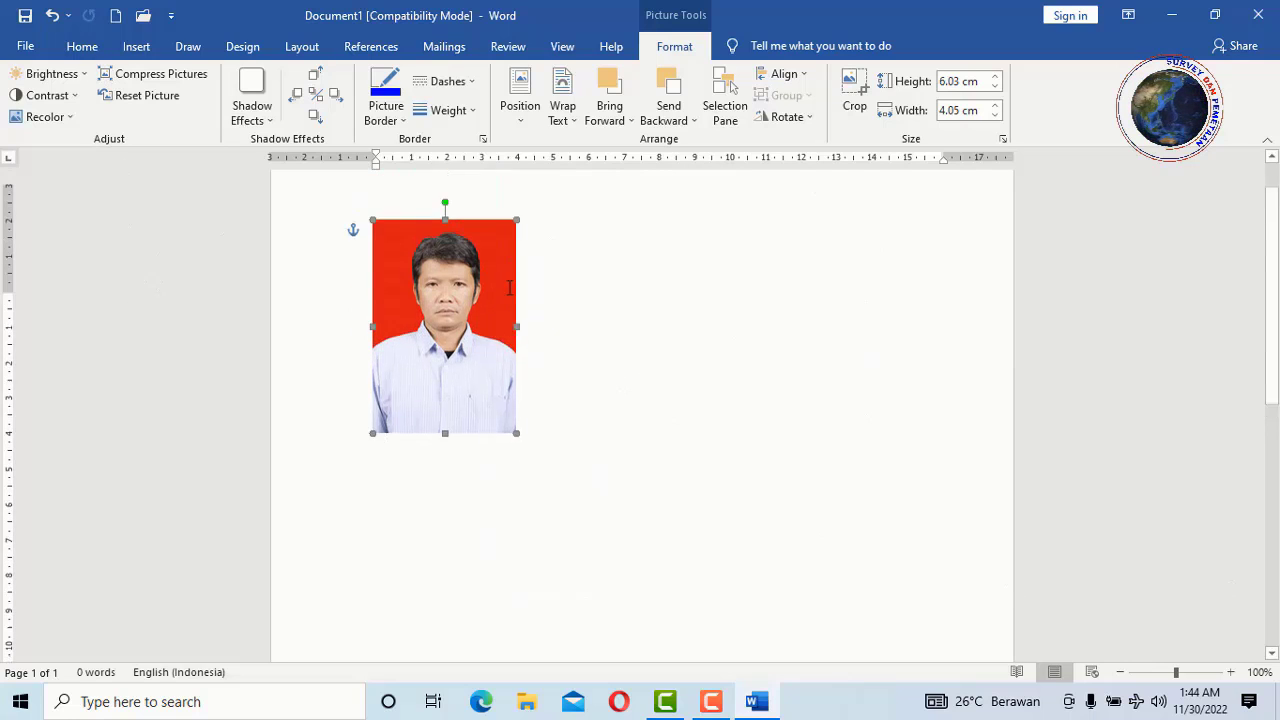
click(571, 349)
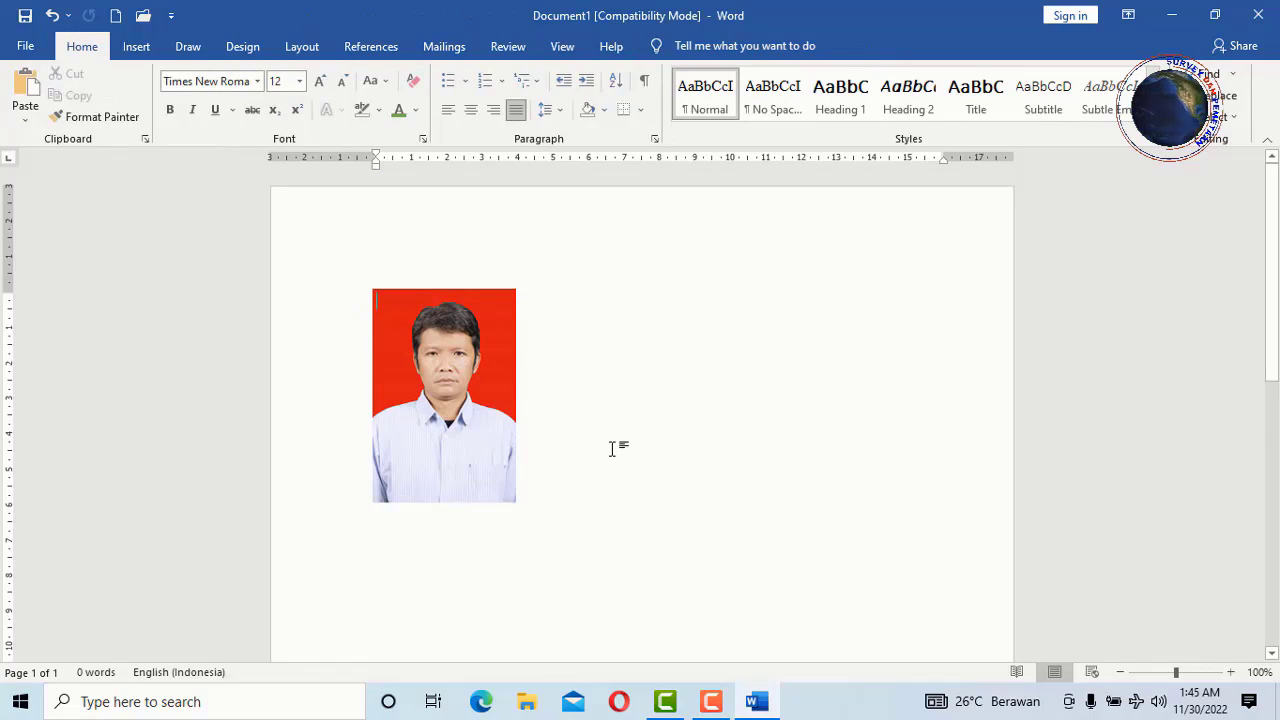
Step: Make two copies of the red-background photo to its right
click(495, 323)
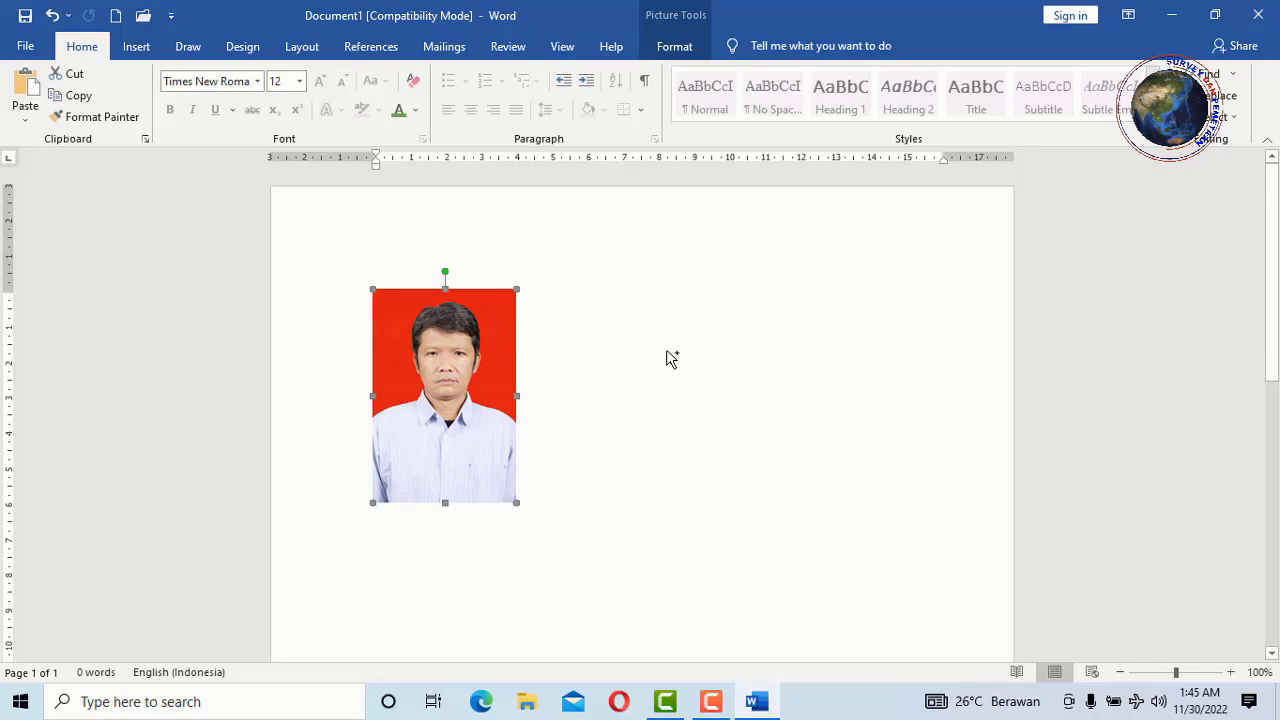
key(ctrl+v)
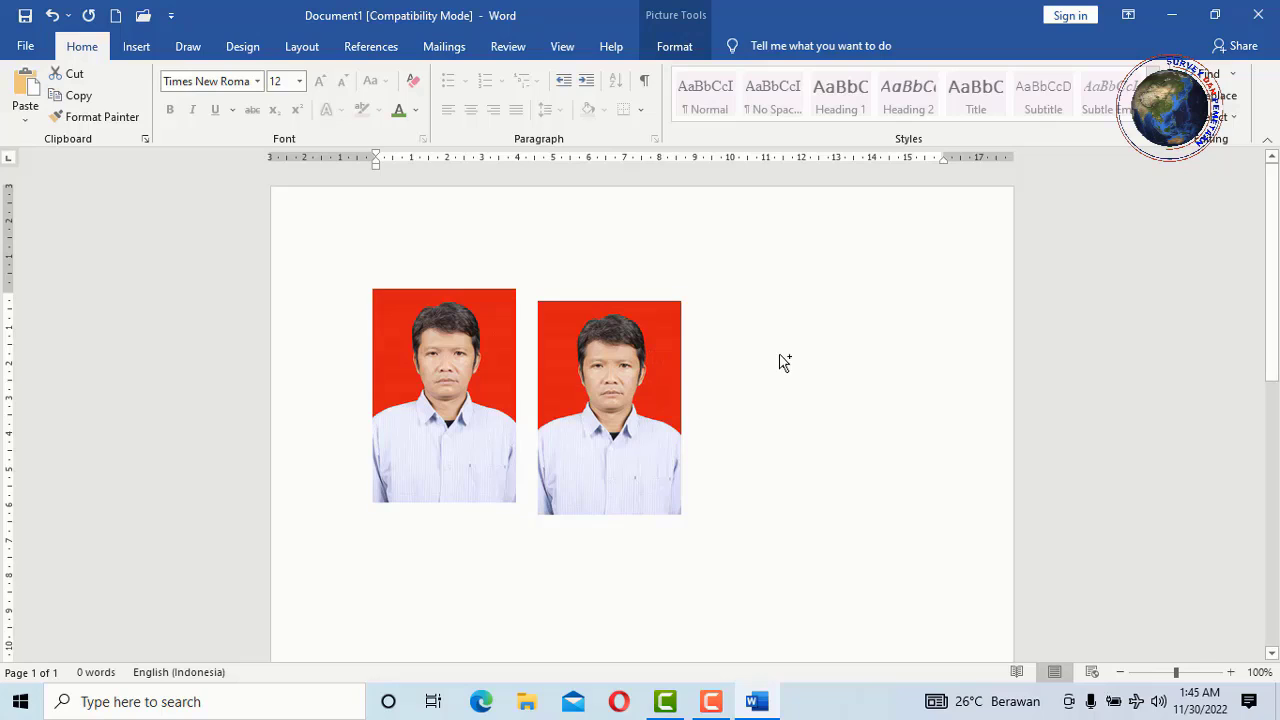
drag(840, 368, 840, 368)
Step: Align the second and third copies beside the first with small gaps and tops level
click(632, 368)
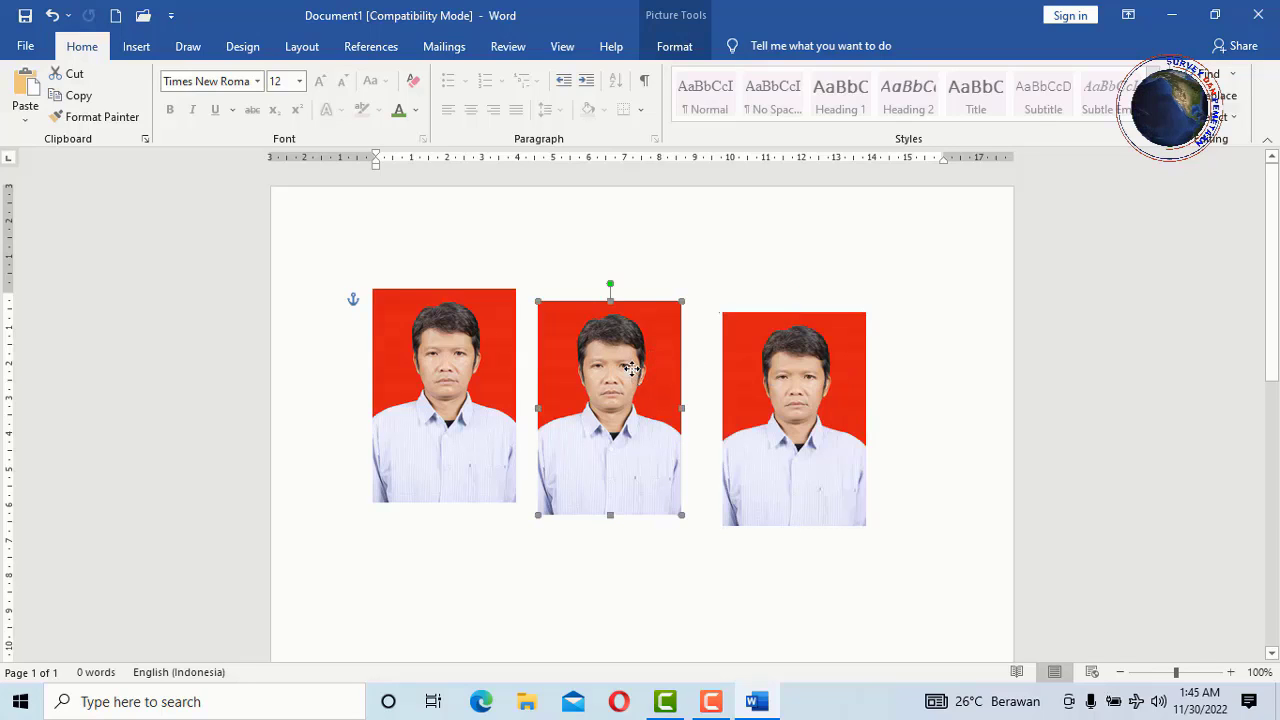
drag(613, 387, 604, 387)
drag(818, 413, 784, 390)
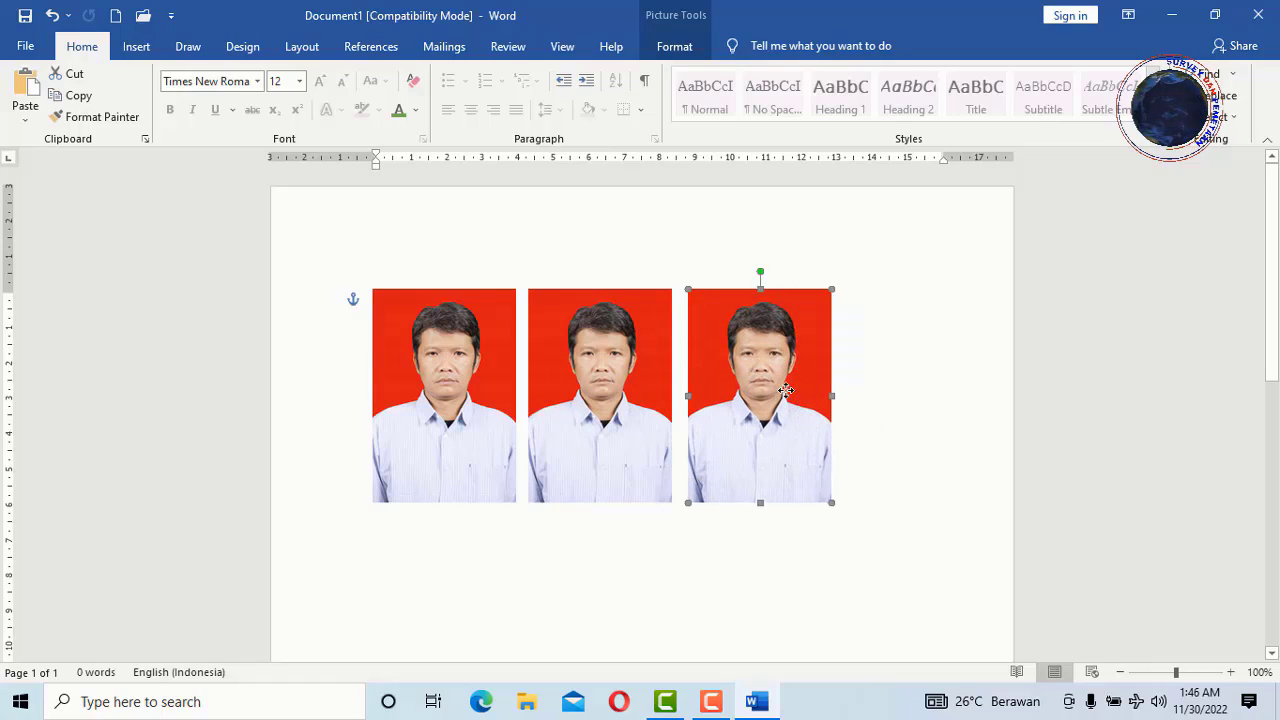
click(918, 396)
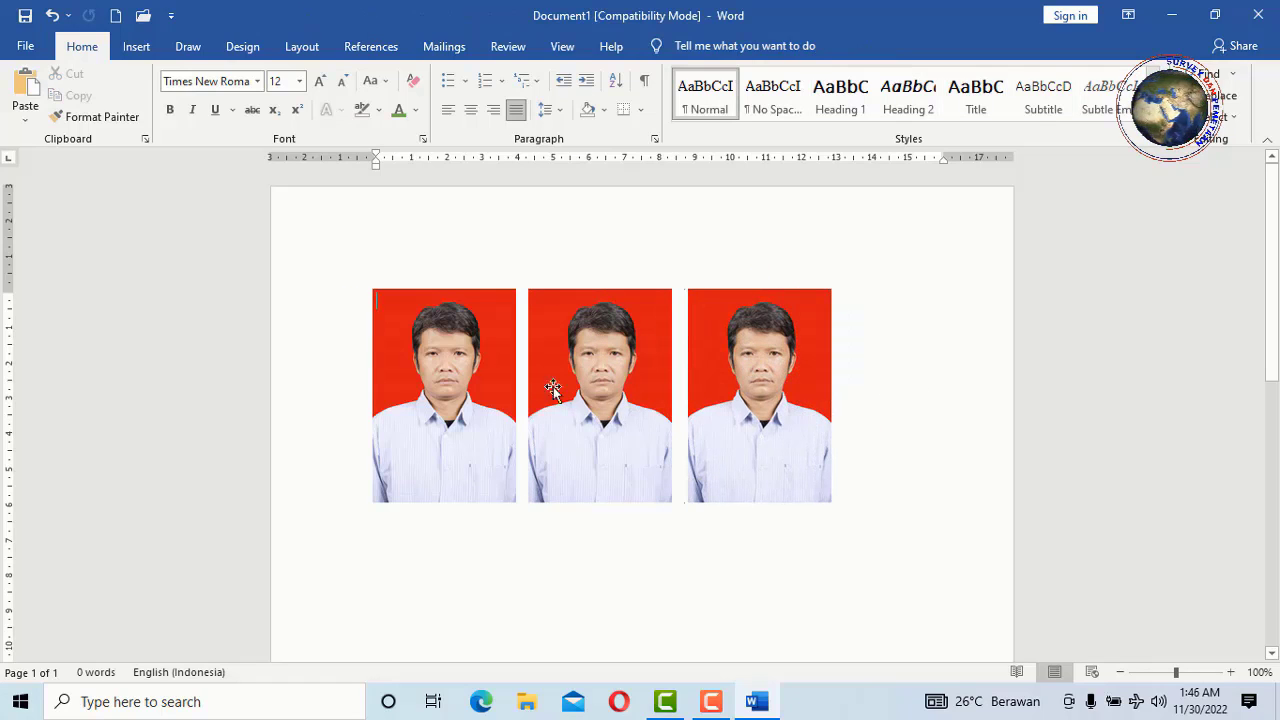
click(390, 314)
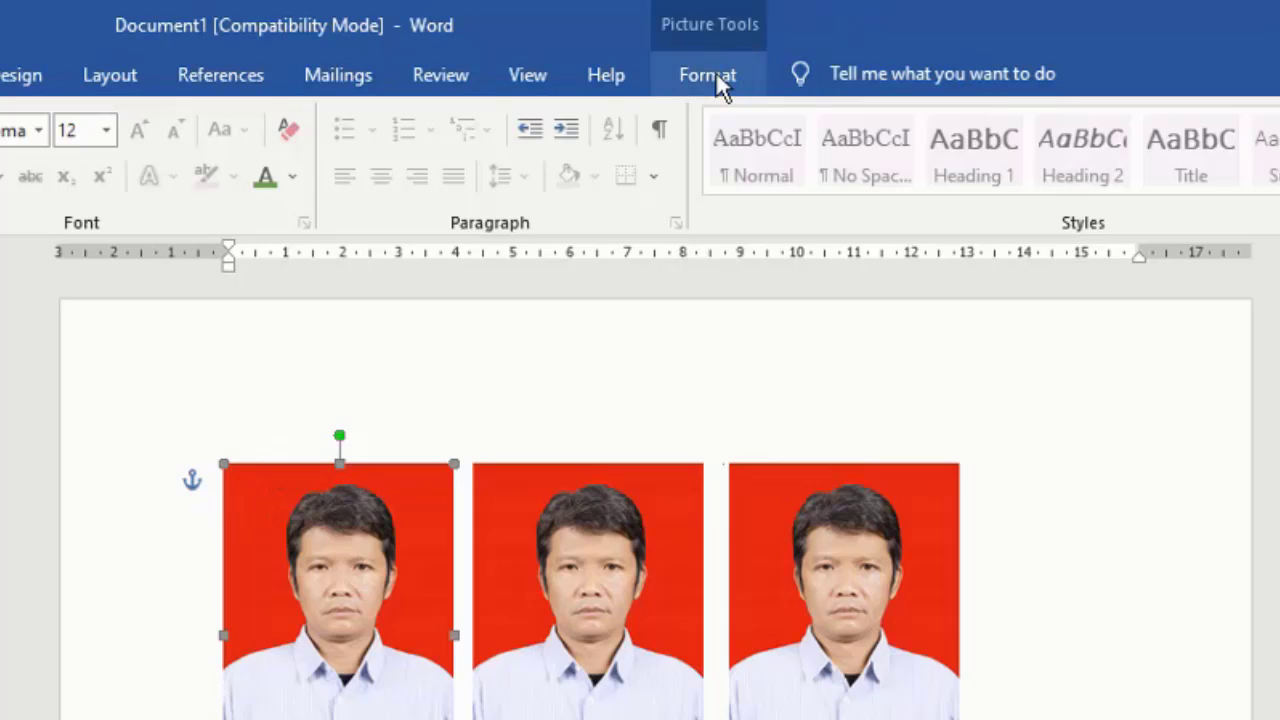
Step: Make the first photo's red background transparent using Recolor > Set Transparent Color
click(716, 75)
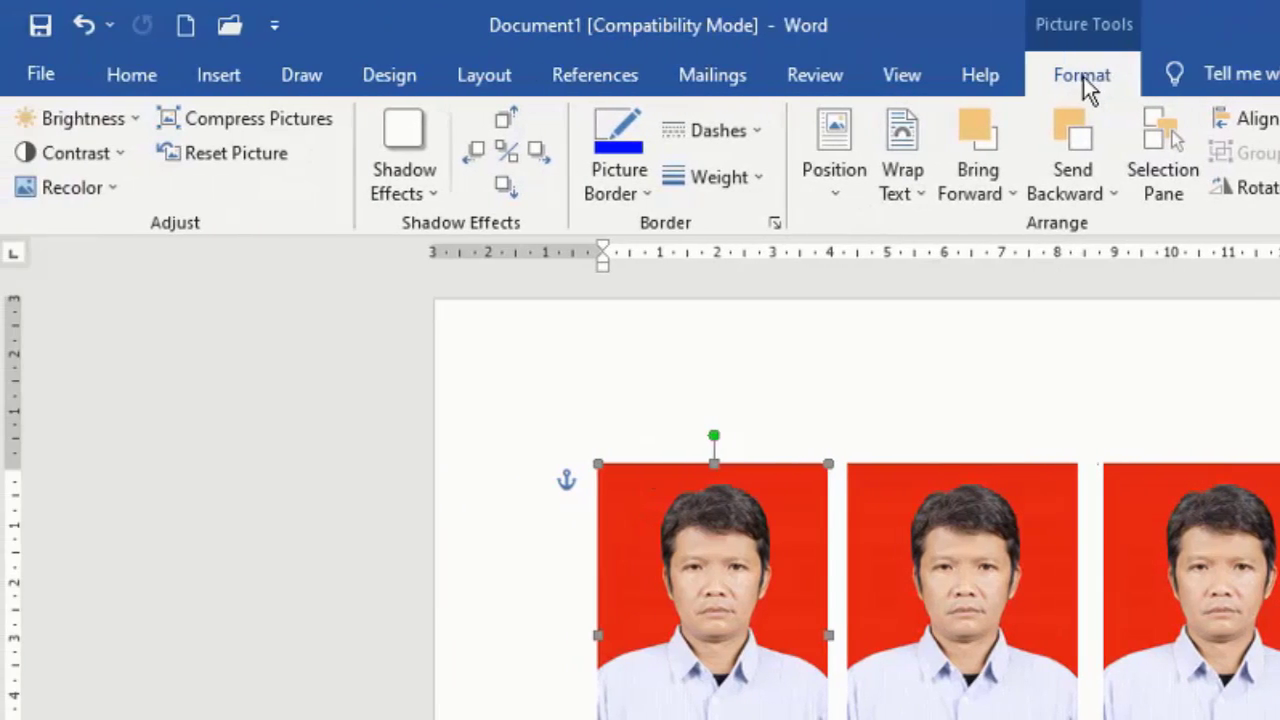
click(118, 187)
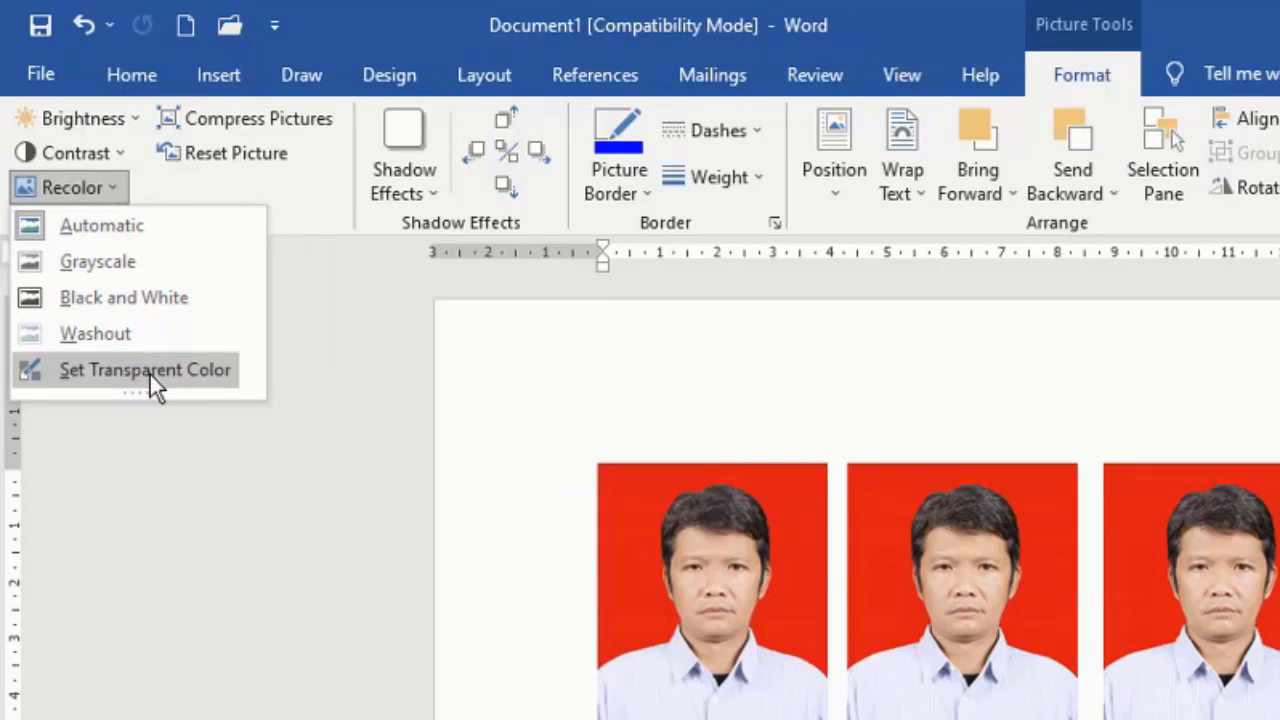
click(206, 369)
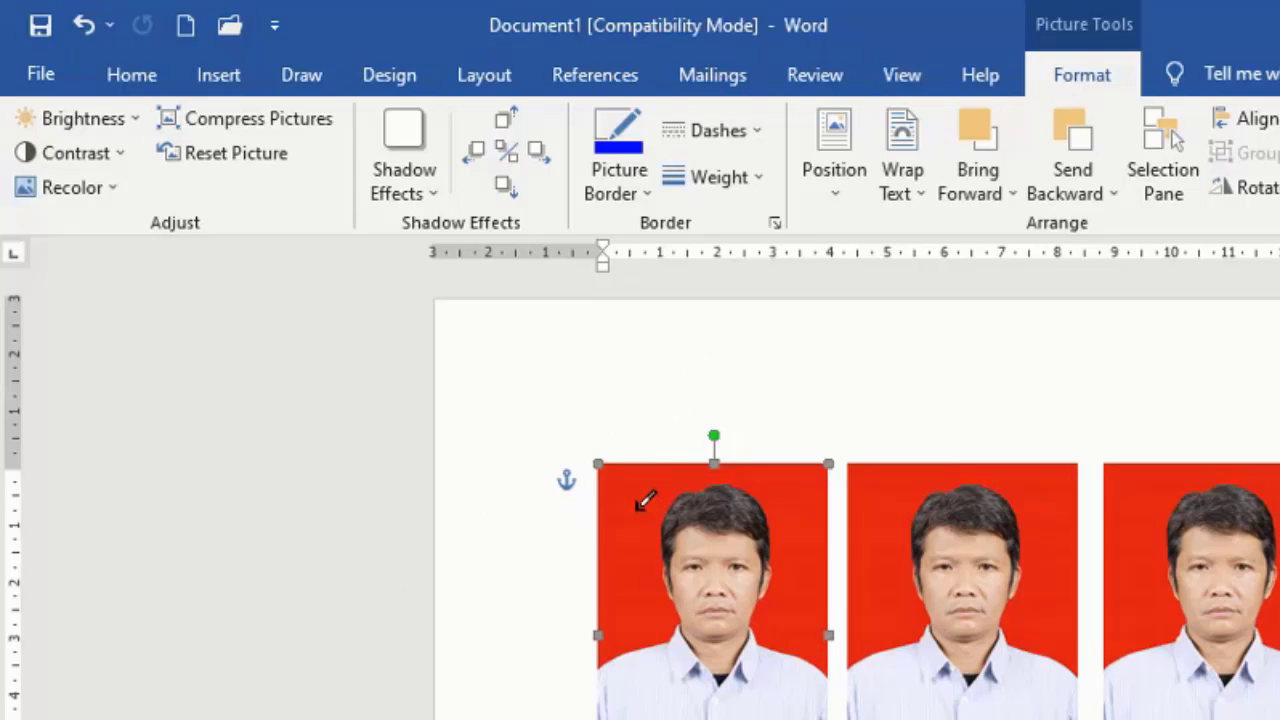
click(638, 507)
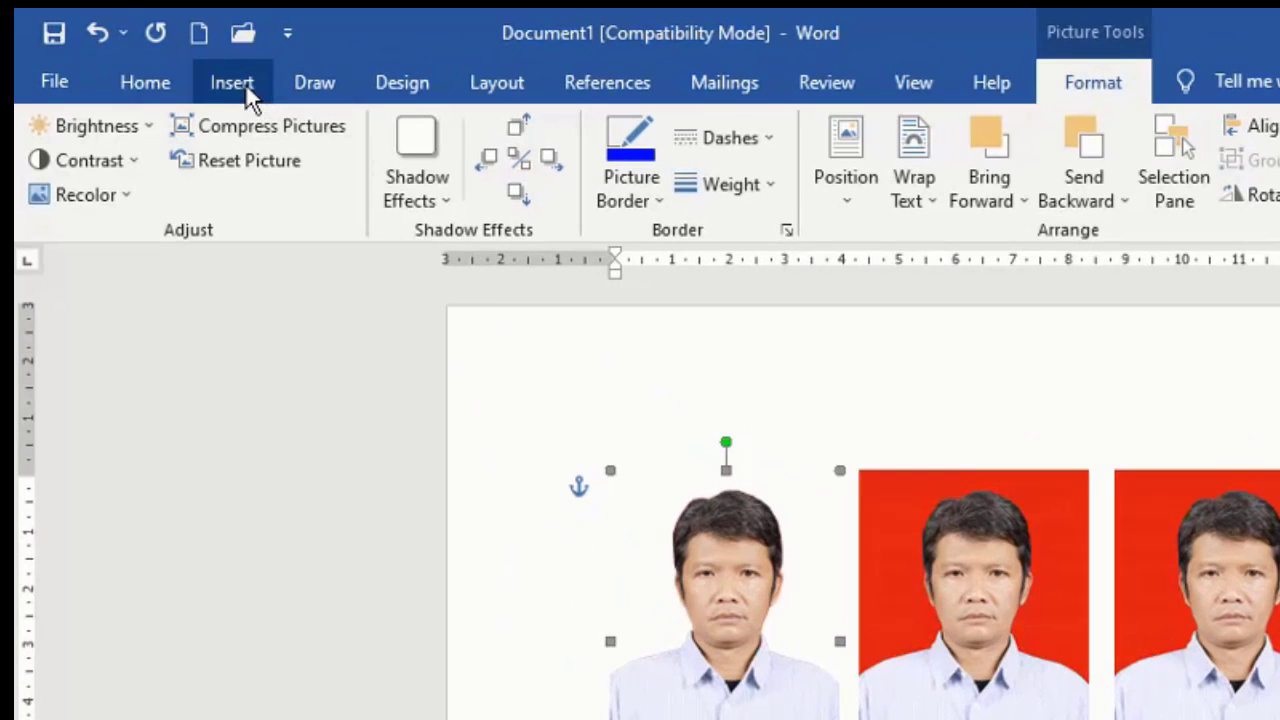
Step: Draw a rectangle from the first photo's top-left to bottom-right corner, covering it exactly
click(244, 84)
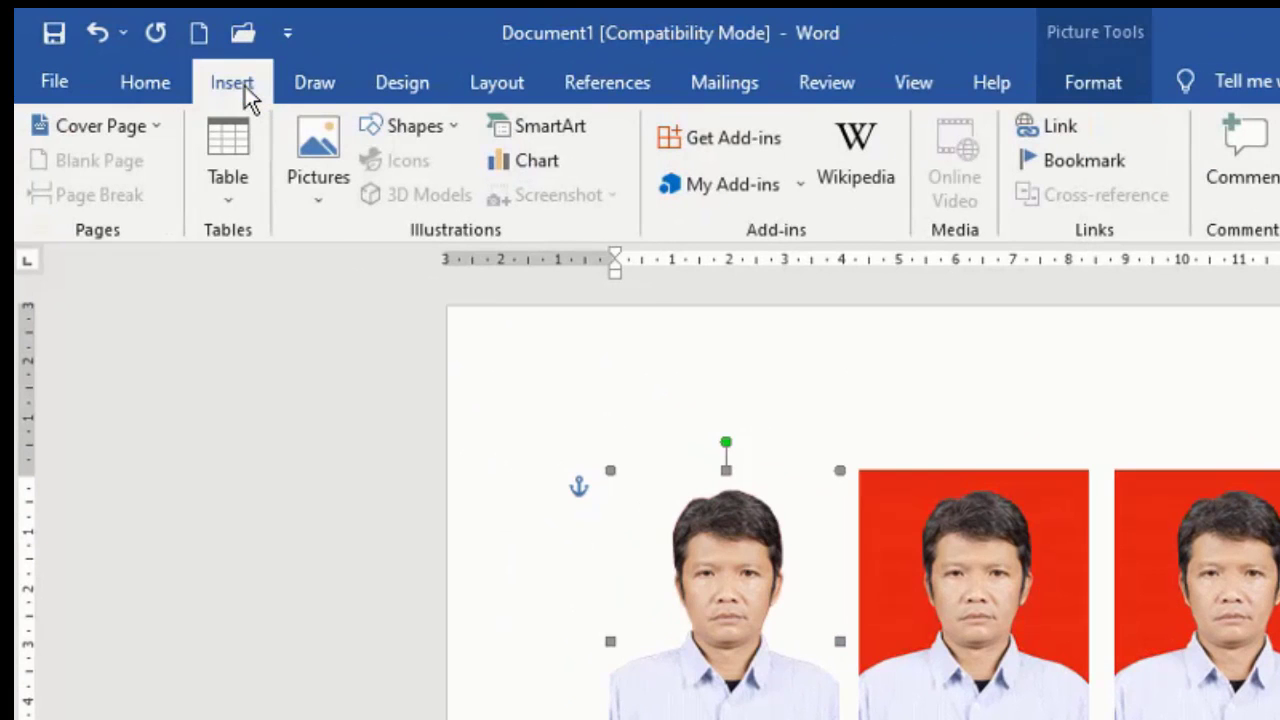
click(450, 127)
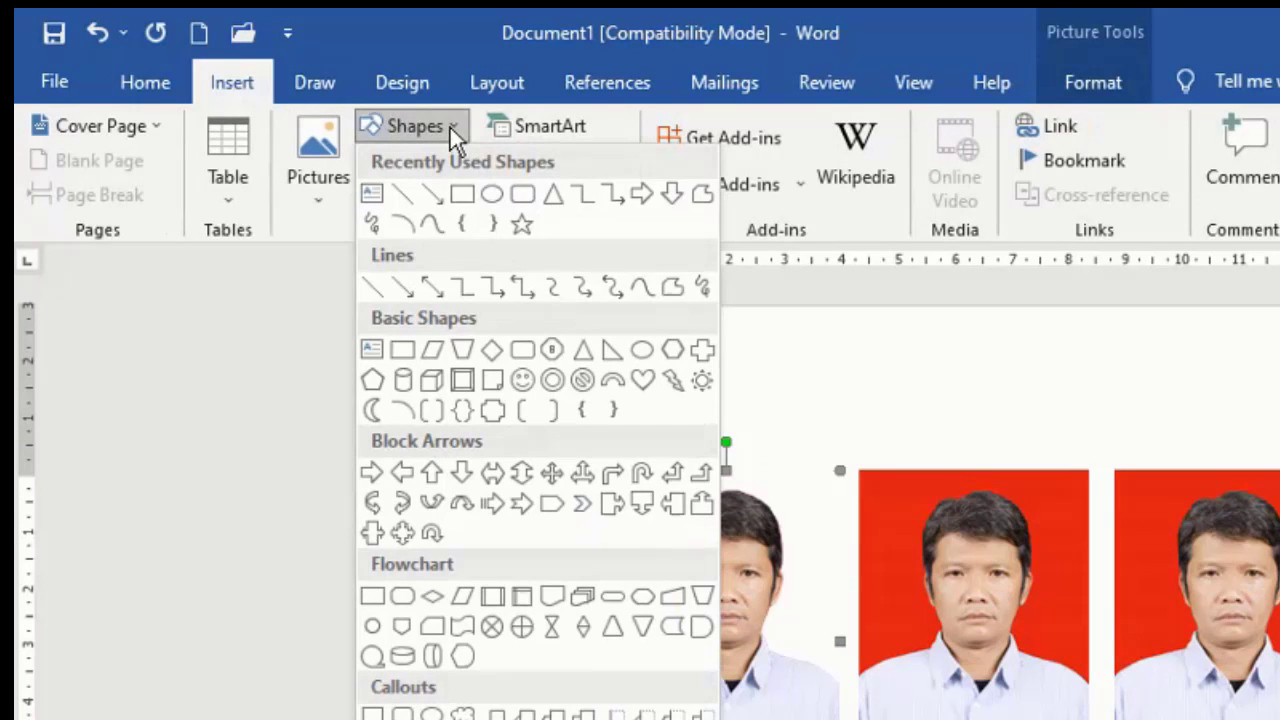
click(465, 192)
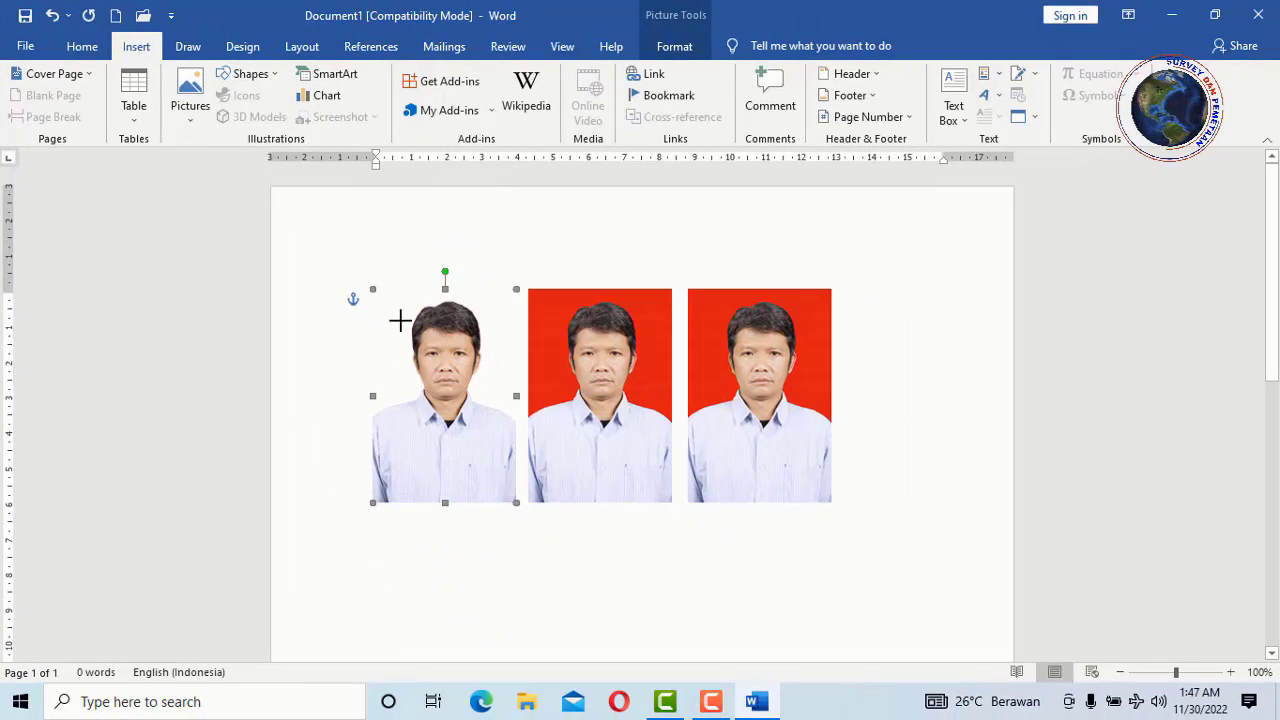
drag(430, 365, 516, 503)
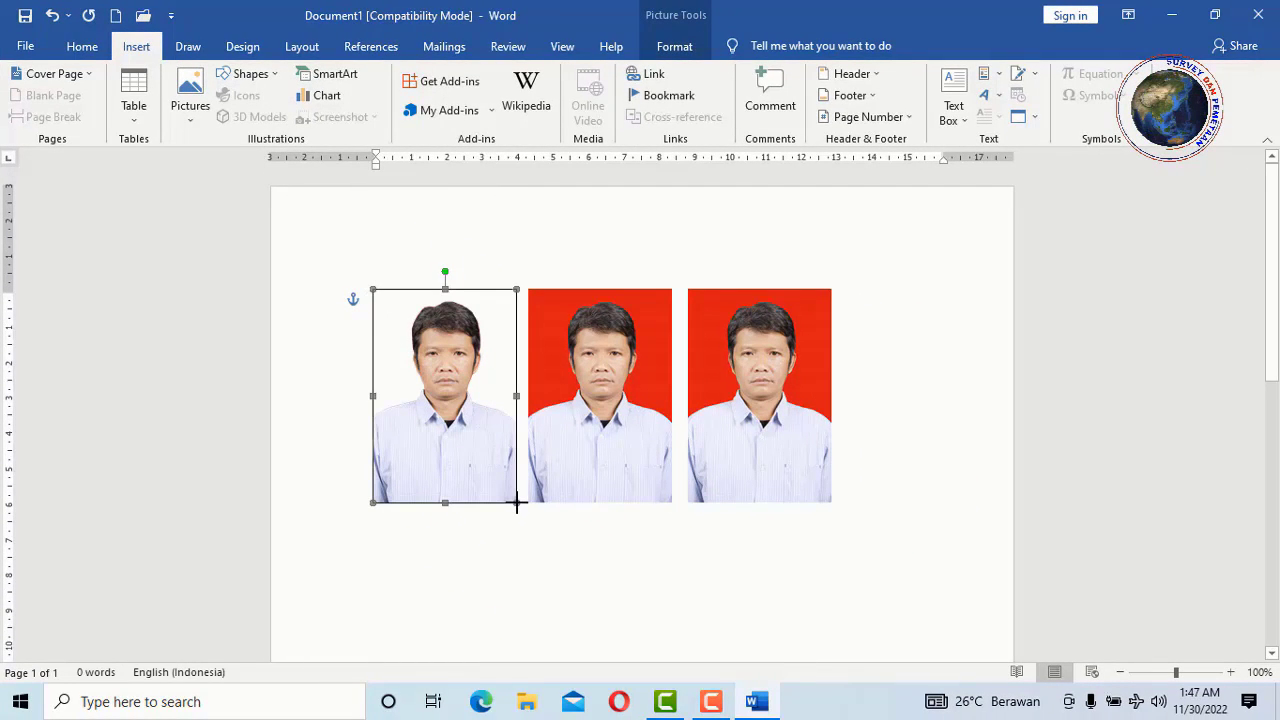
drag(516, 503, 516, 502)
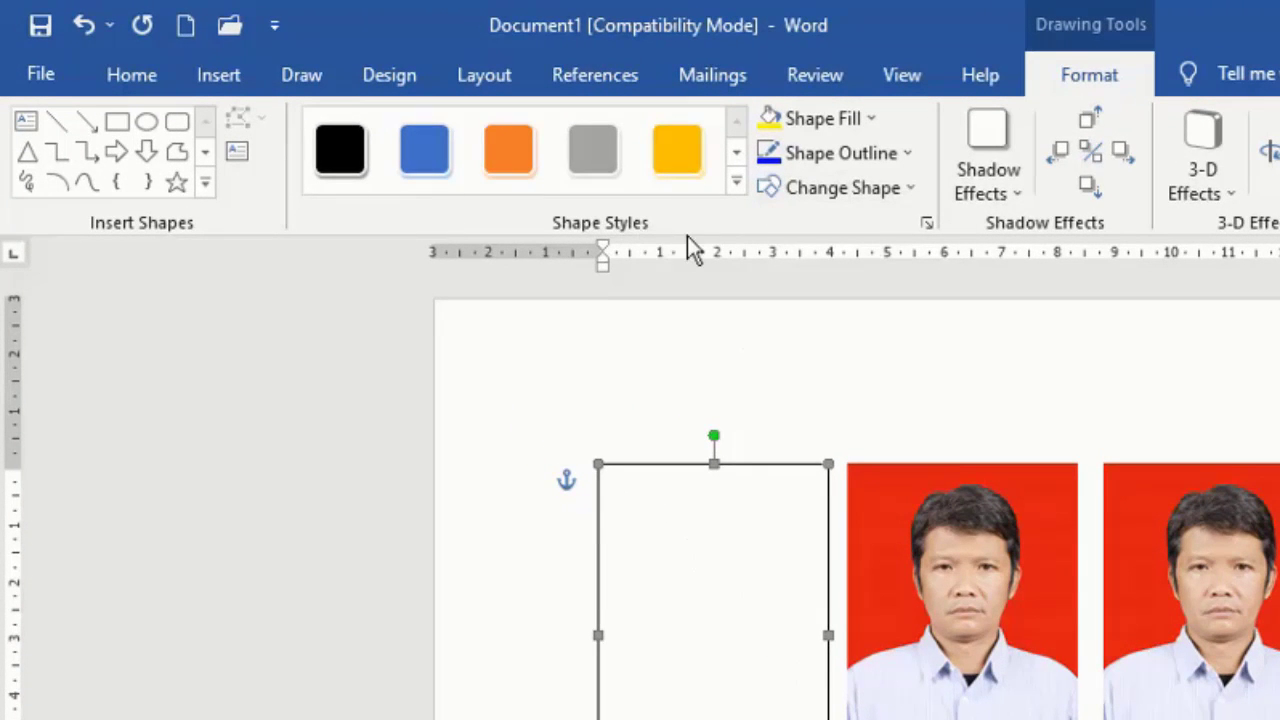
Step: Fill the rectangle over the first photo with Standard Colors blue
click(928, 231)
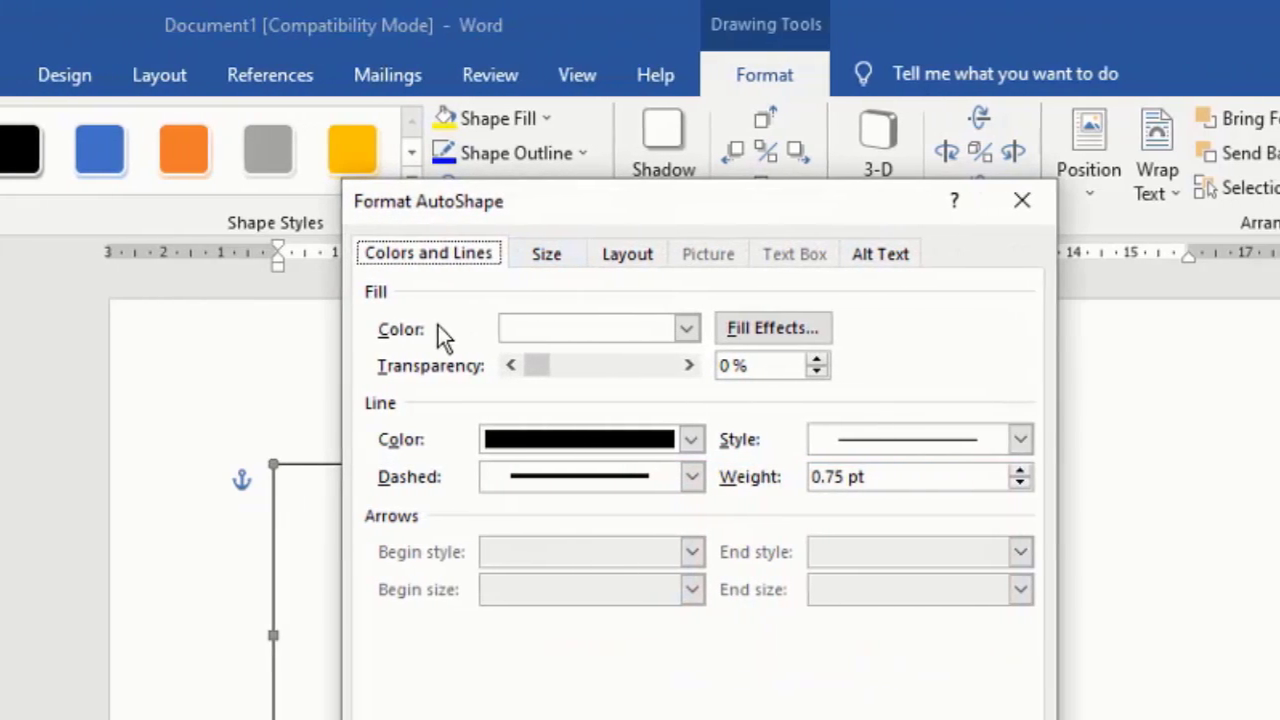
click(686, 328)
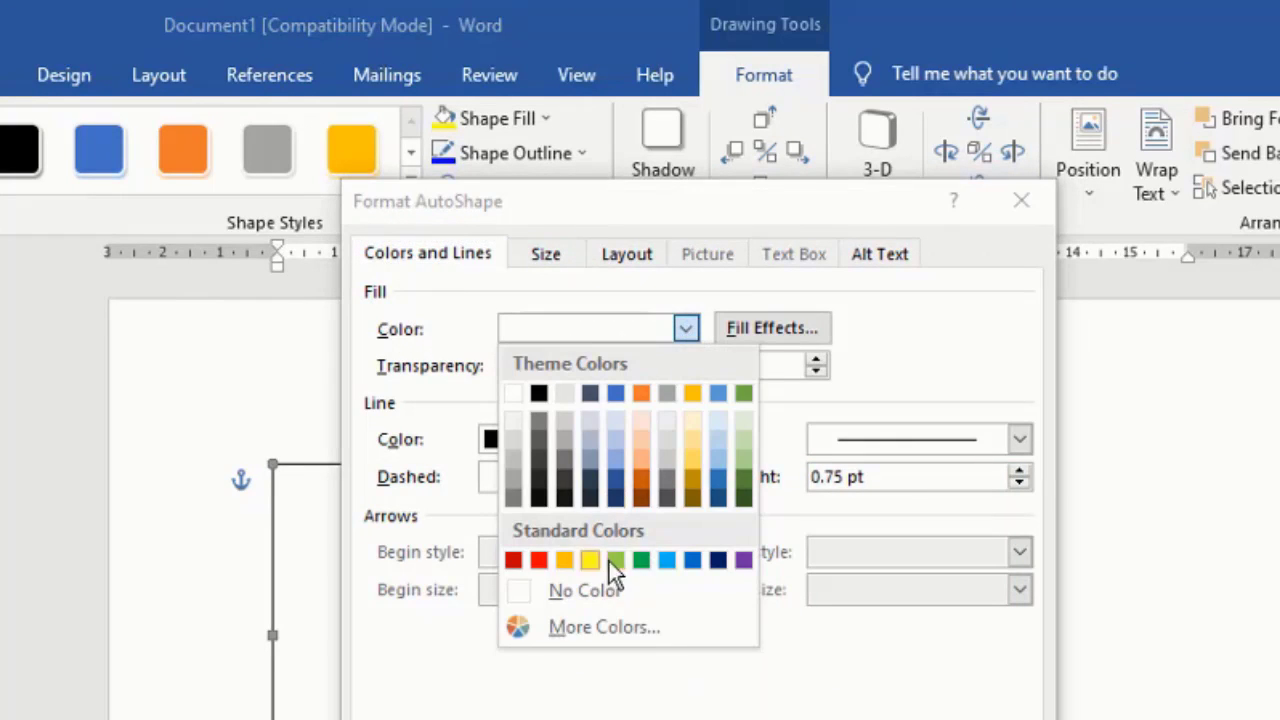
click(693, 561)
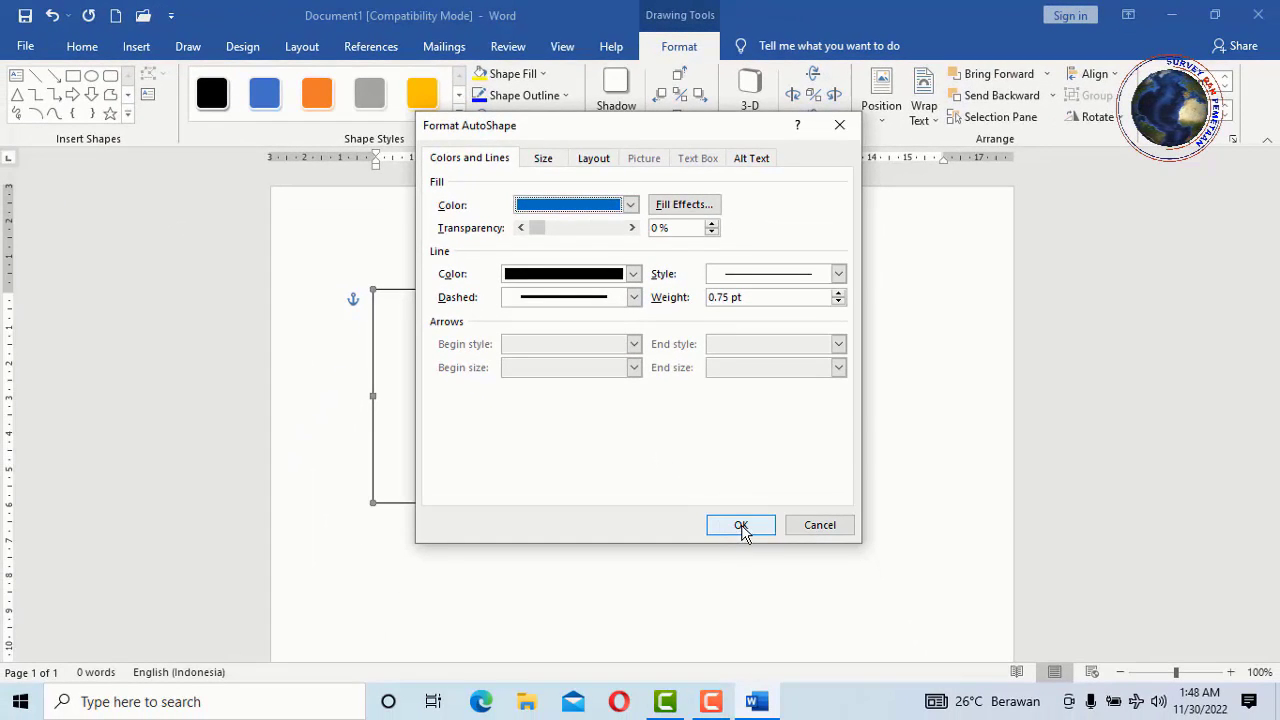
click(742, 527)
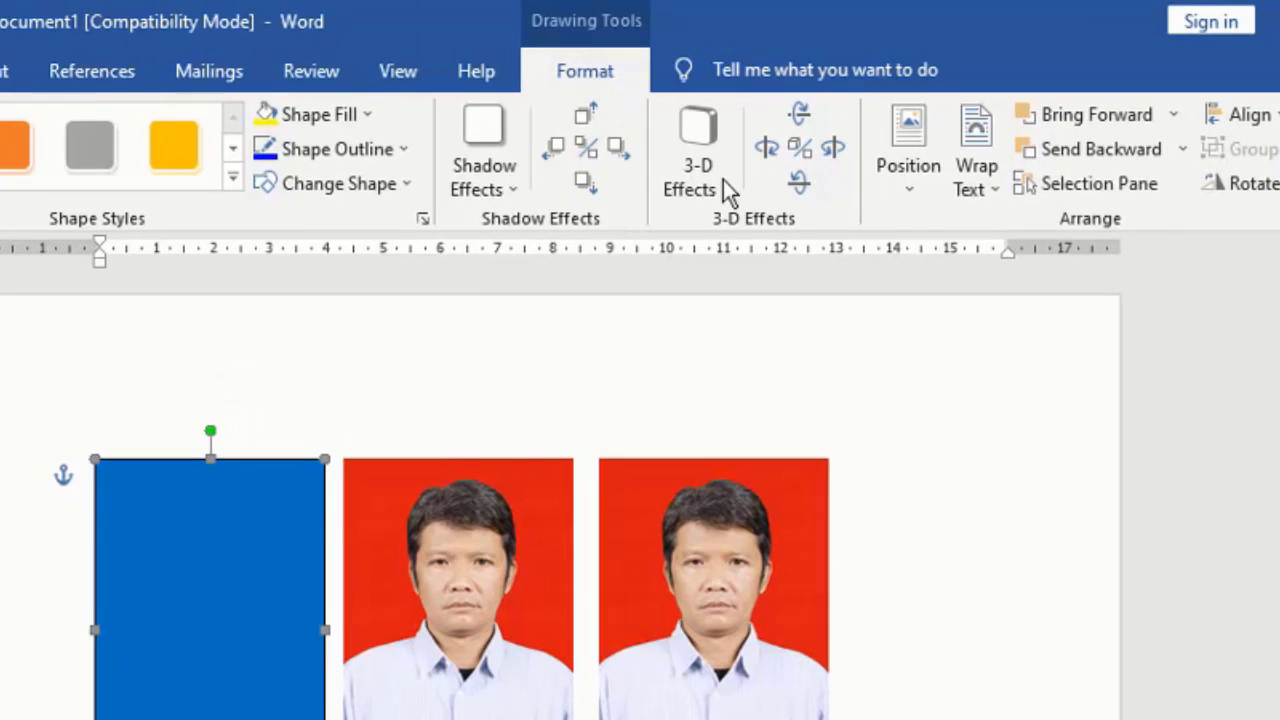
Step: Set the blue rectangle's wrapping to Behind Text so it backs the first photo
click(996, 194)
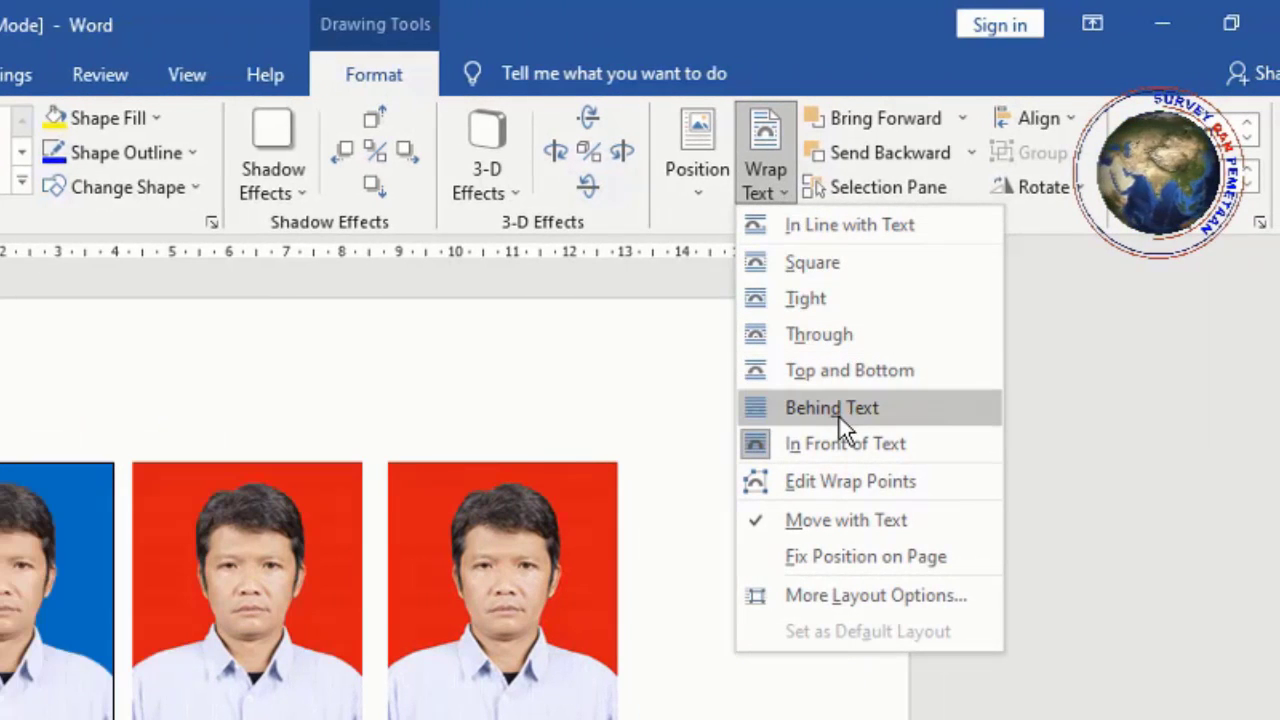
click(841, 418)
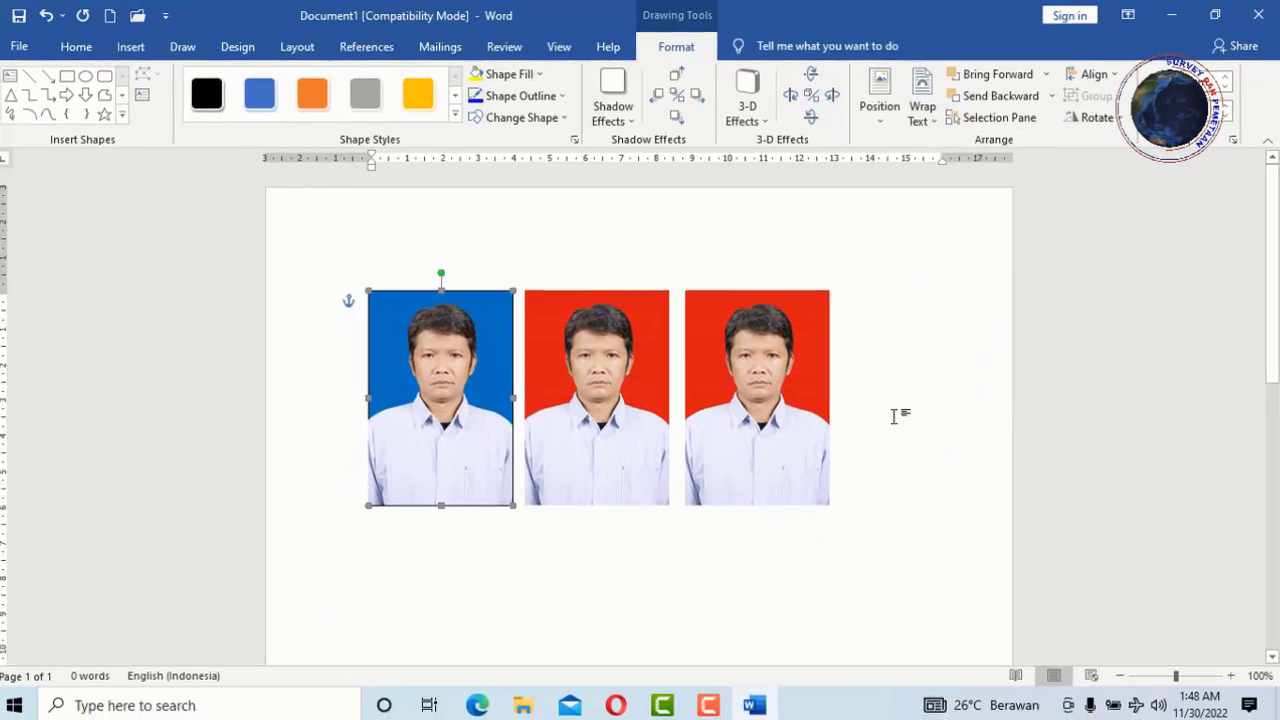
click(894, 416)
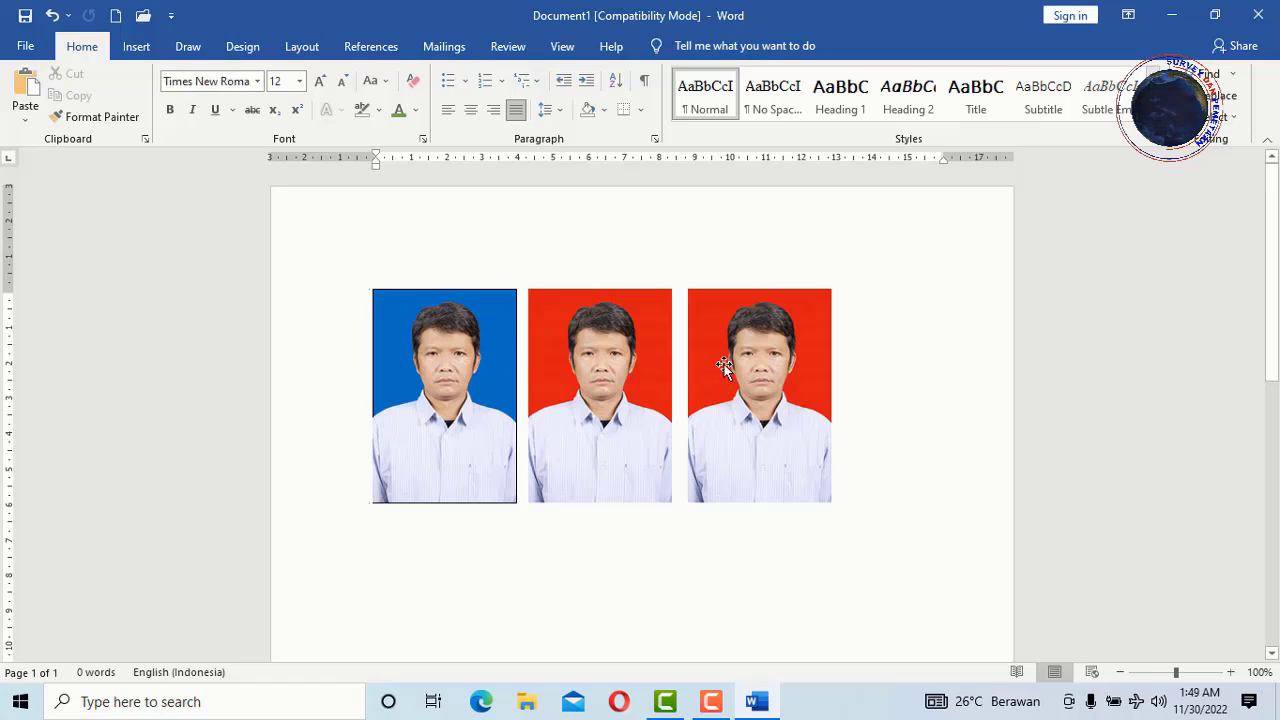
Step: Use Recolor > Set Transparent Color on the third photo's red background
click(805, 320)
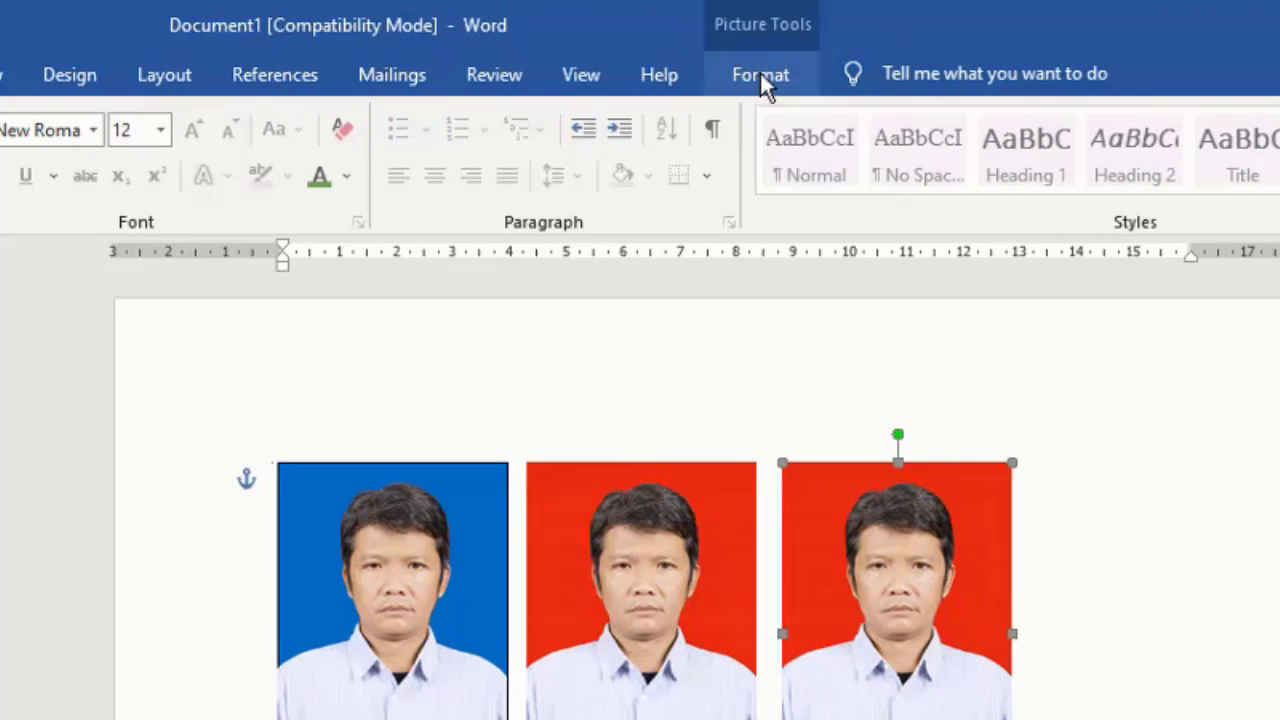
click(758, 75)
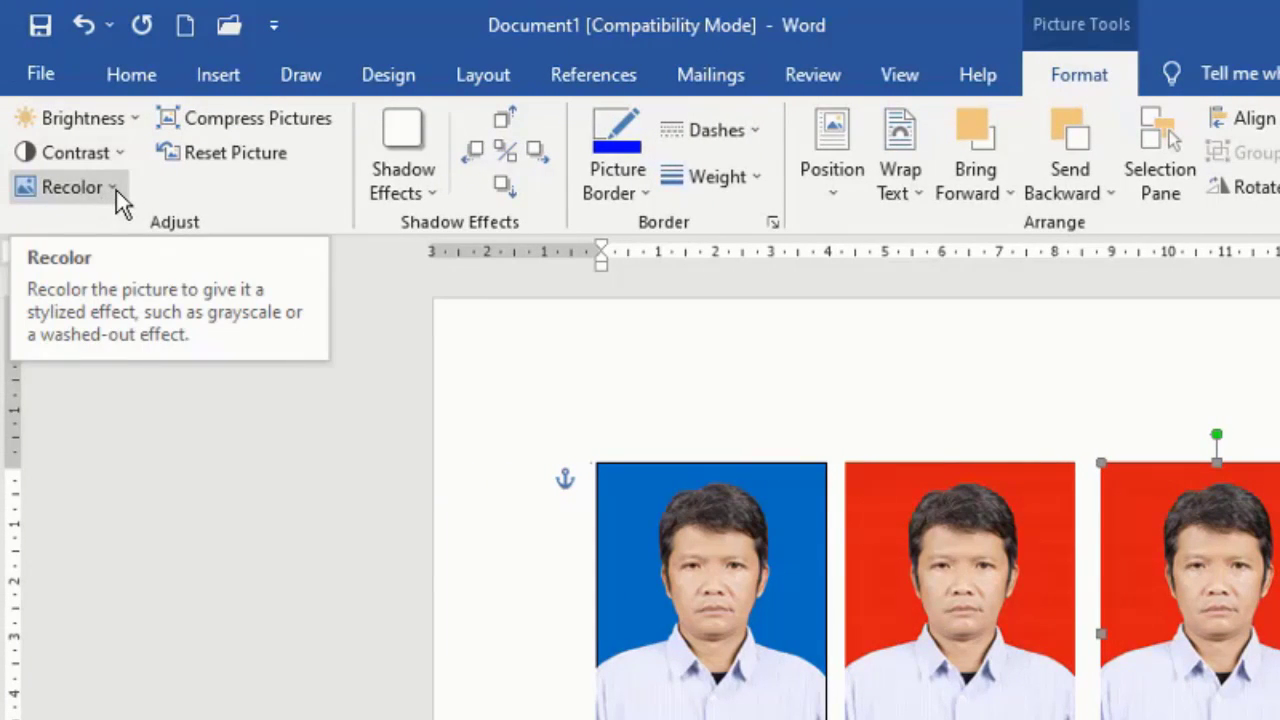
click(116, 190)
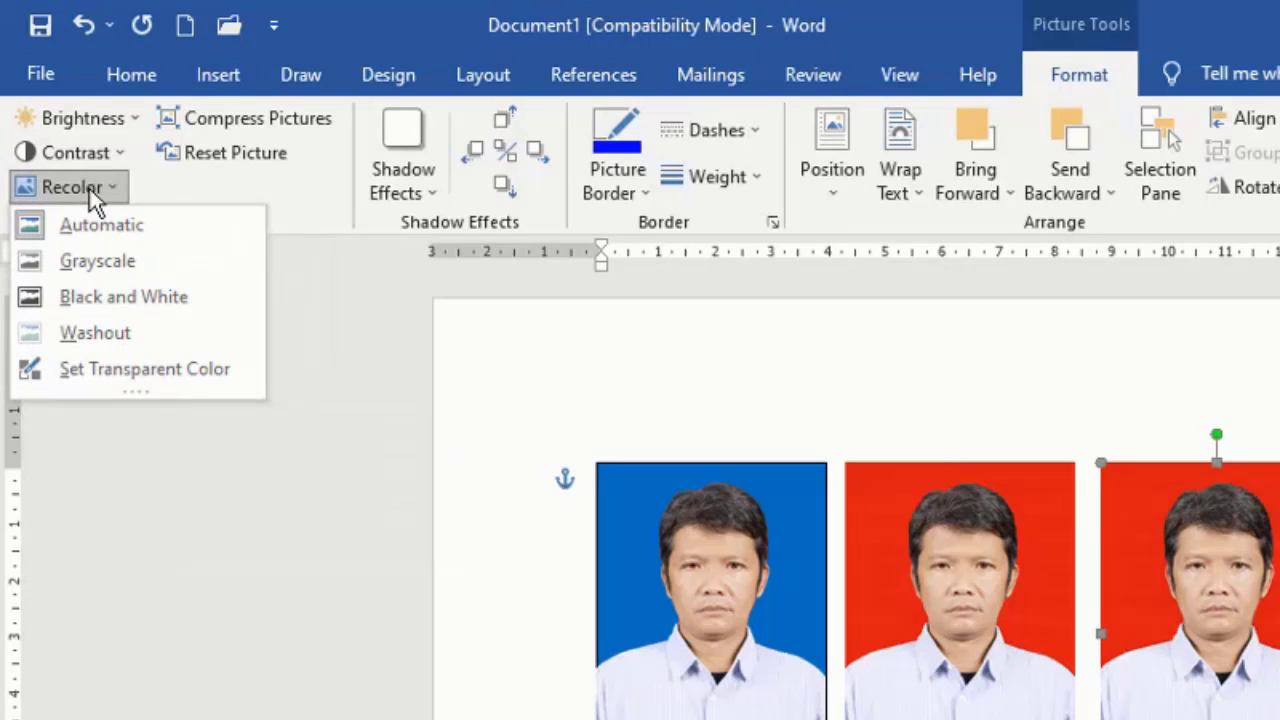
click(207, 368)
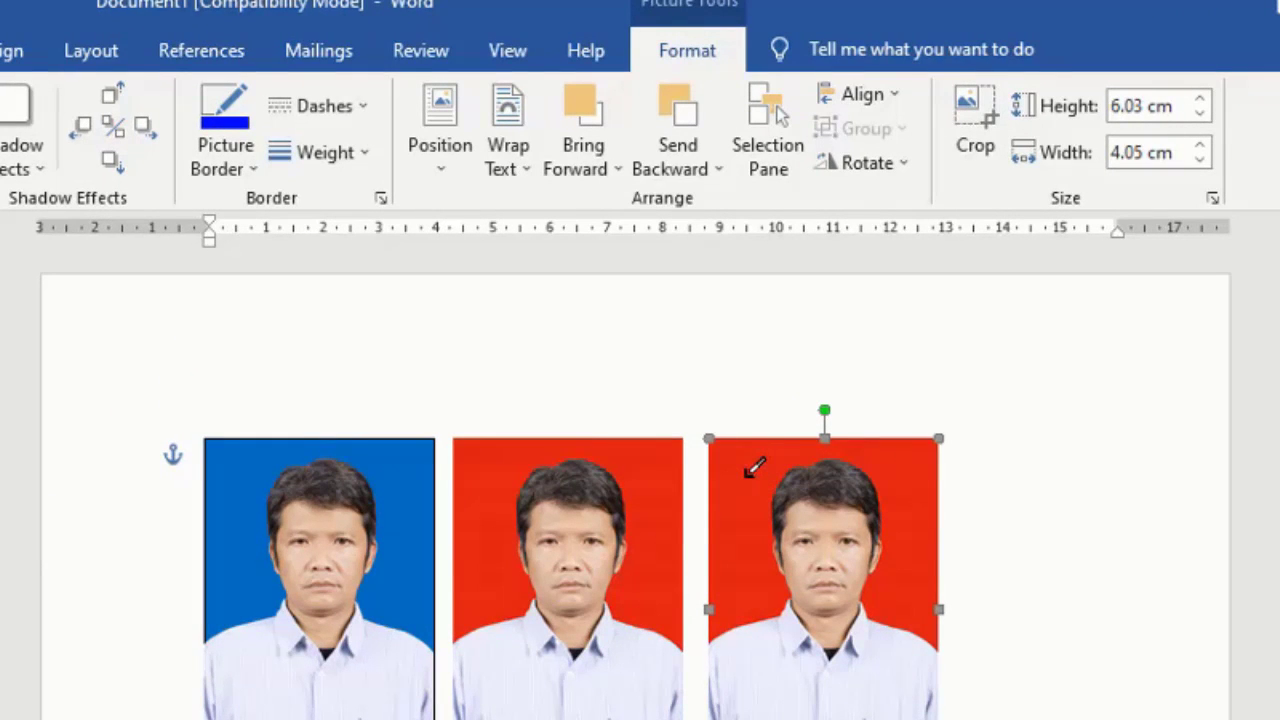
click(745, 474)
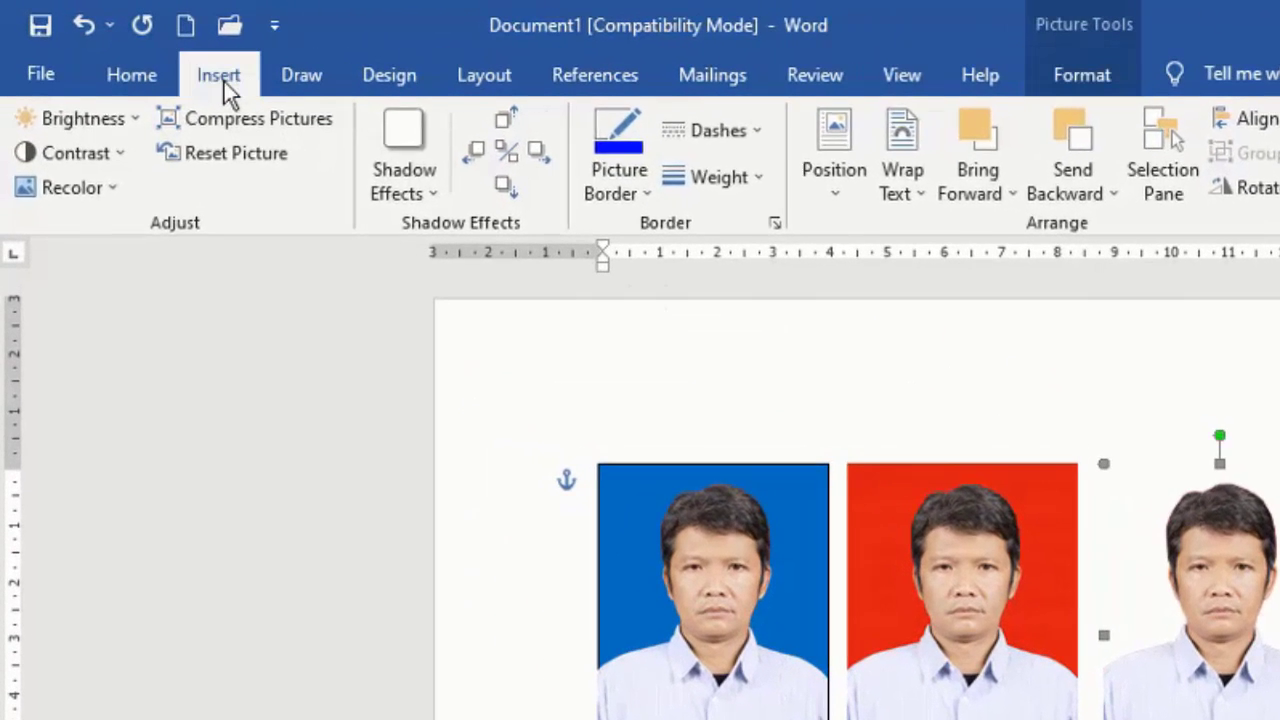
Step: Draw a rectangle from the third photo's top-left to bottom-right corner
click(198, 70)
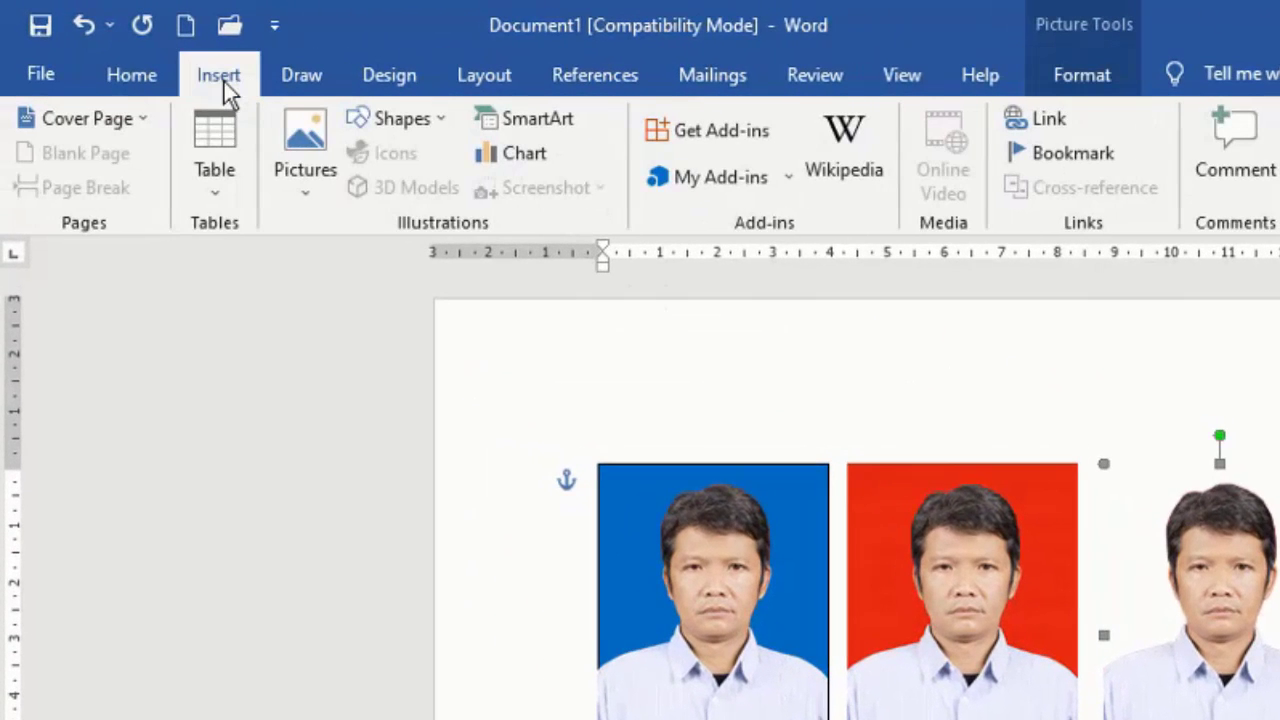
click(445, 120)
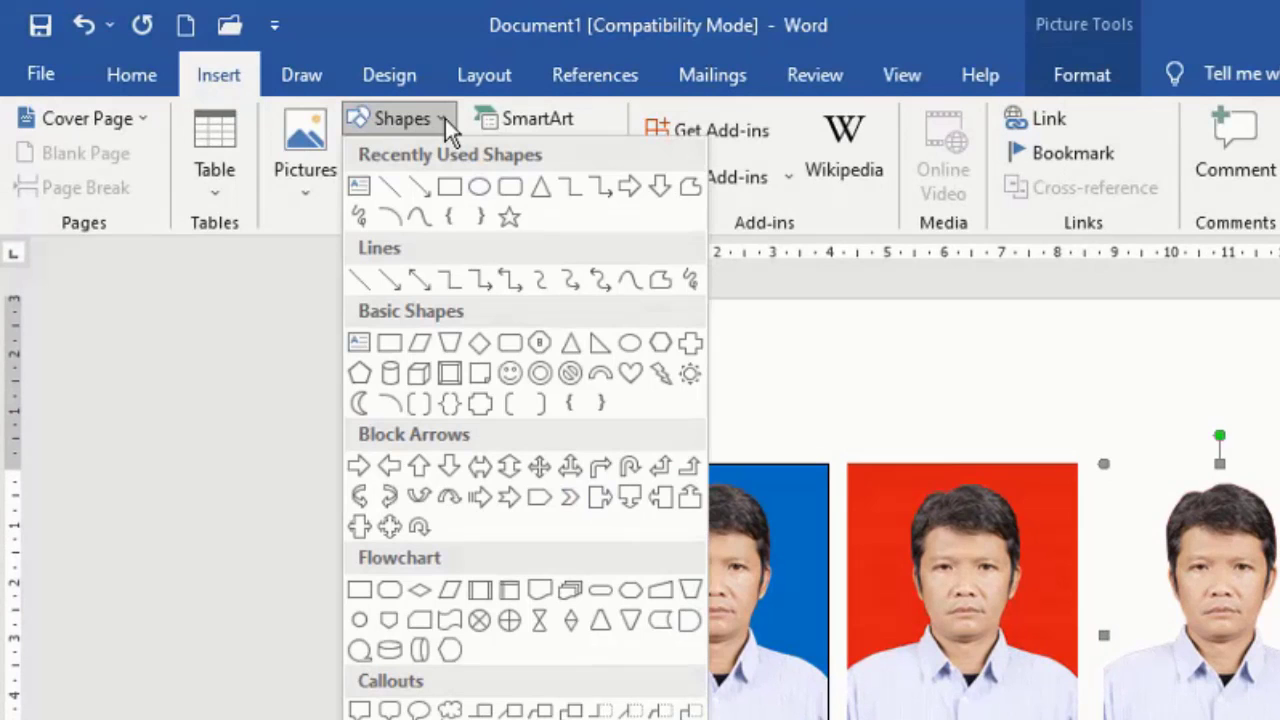
click(447, 185)
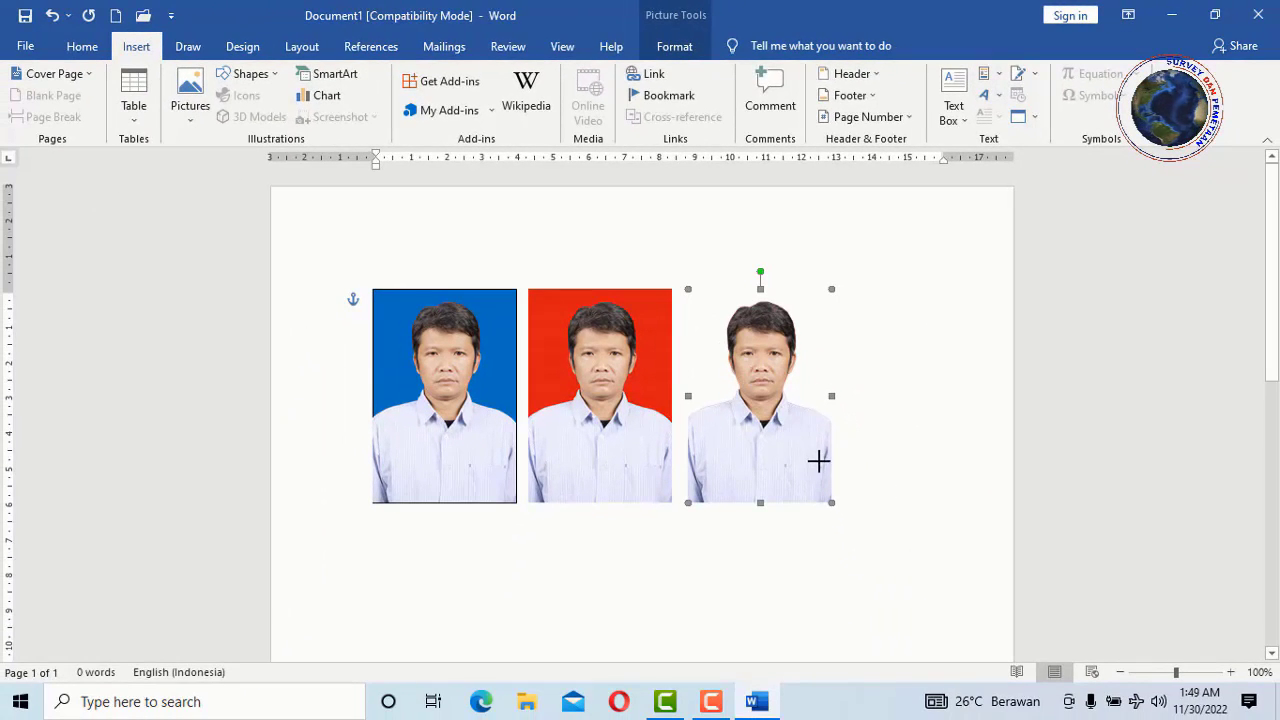
drag(777, 410, 832, 504)
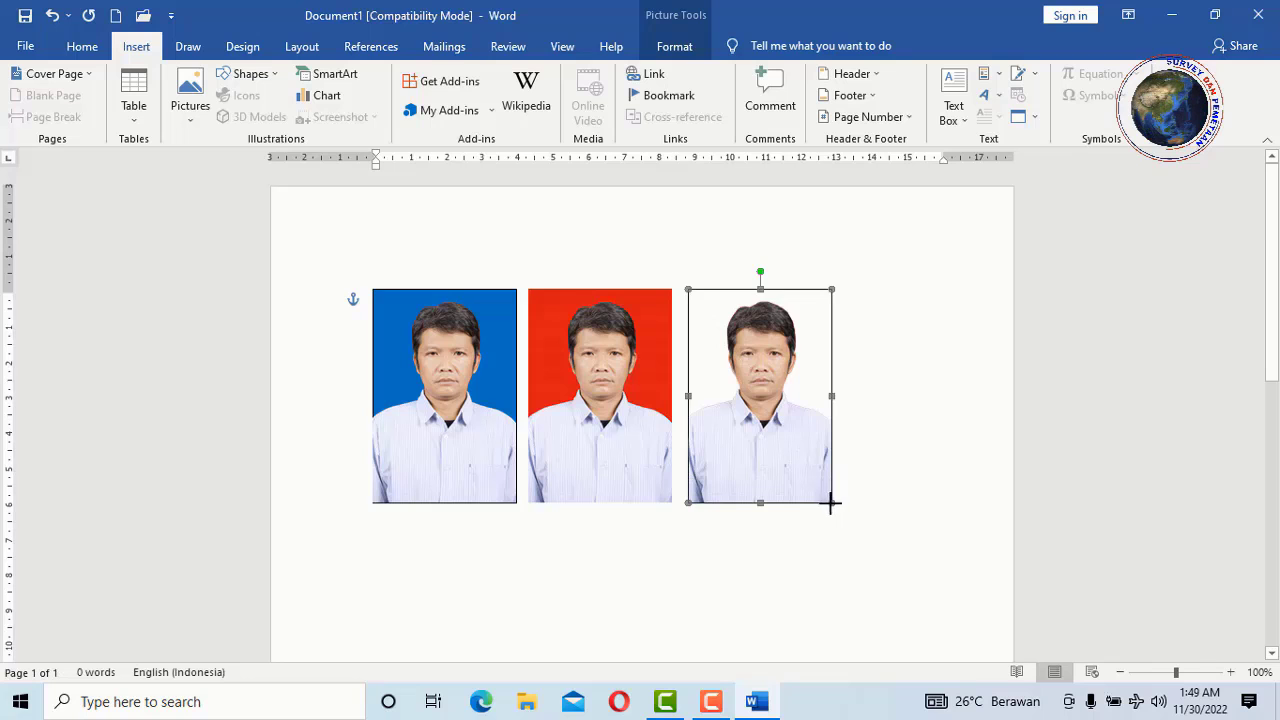
drag(832, 504, 833, 505)
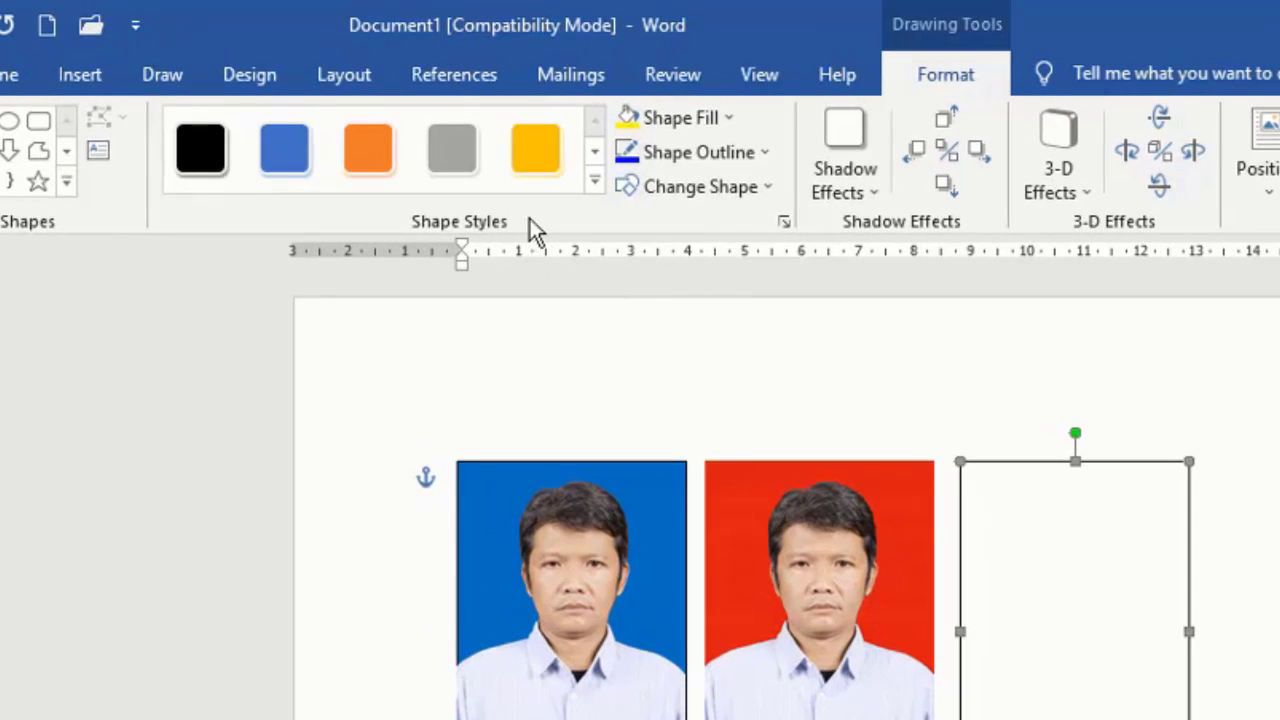
Step: Set the rectangle's fill colour to green in Format AutoShape
click(786, 222)
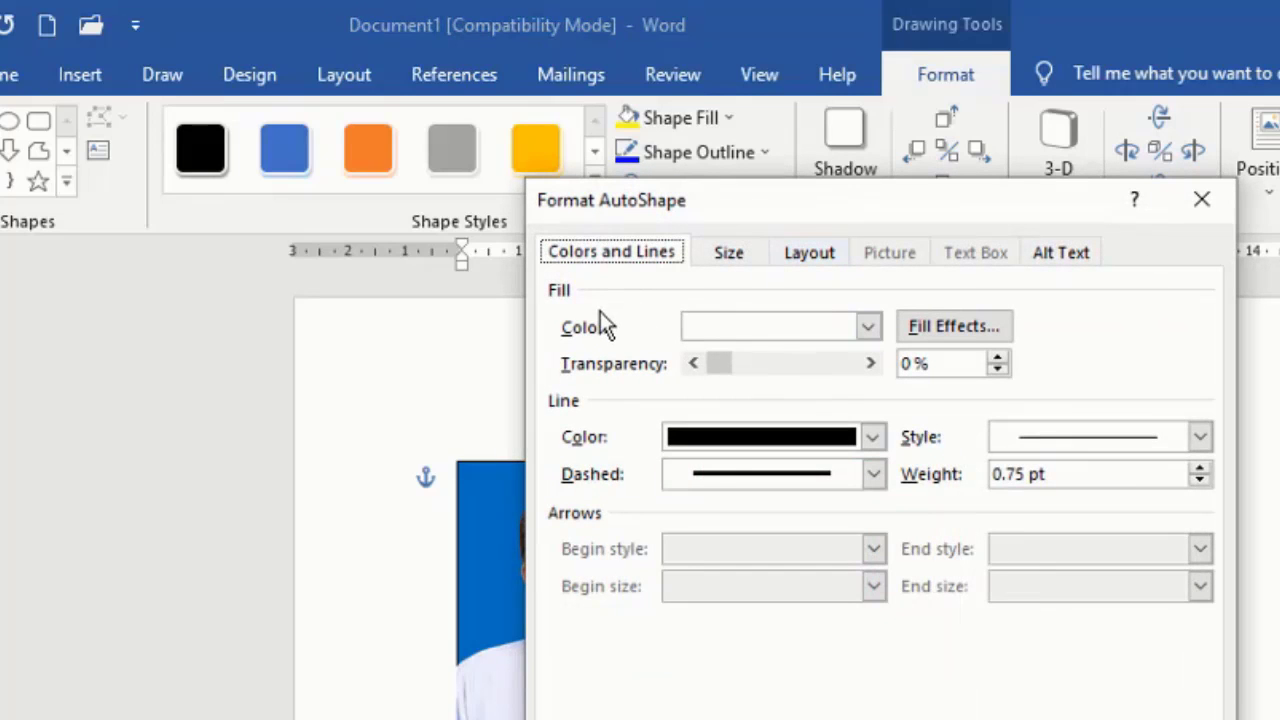
click(869, 328)
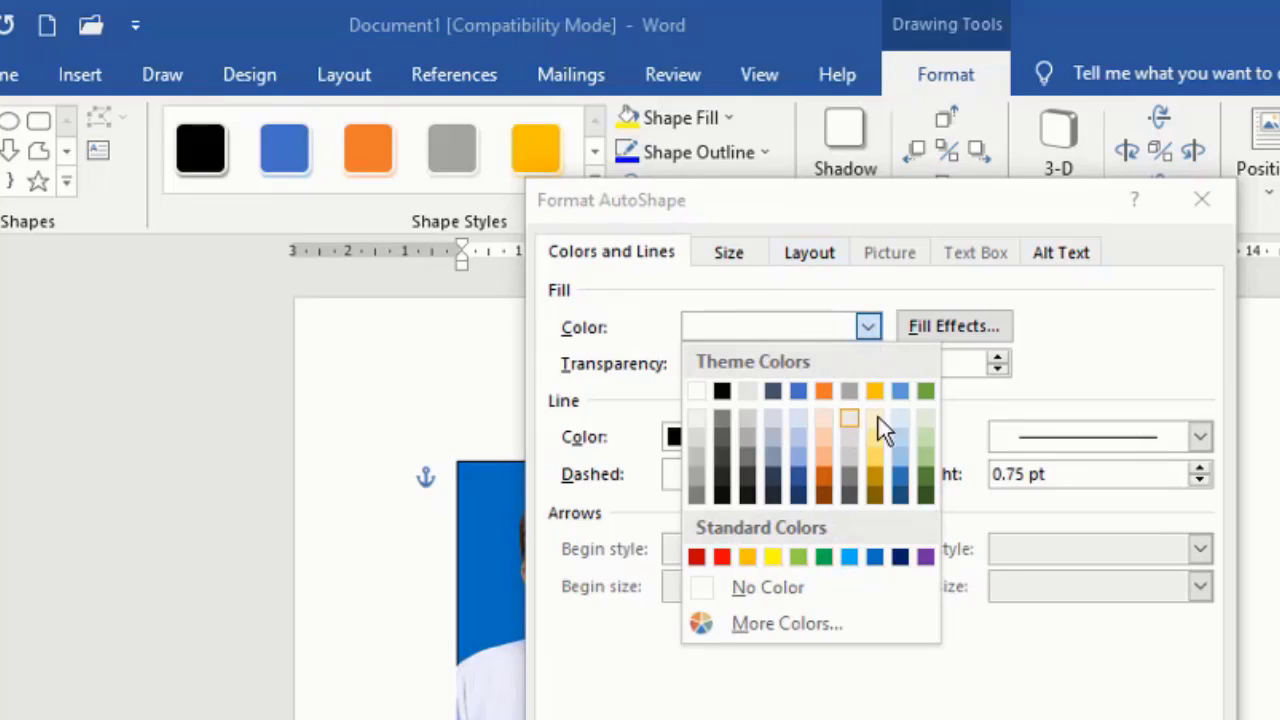
click(824, 557)
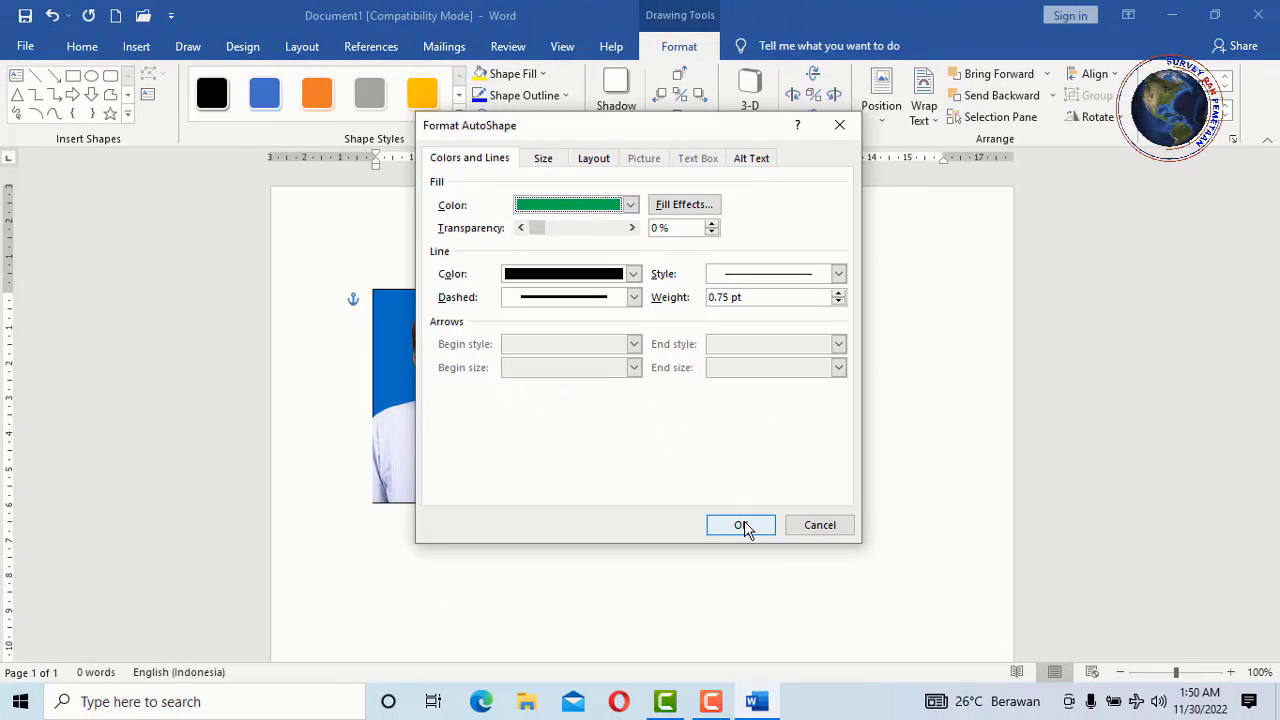
click(741, 525)
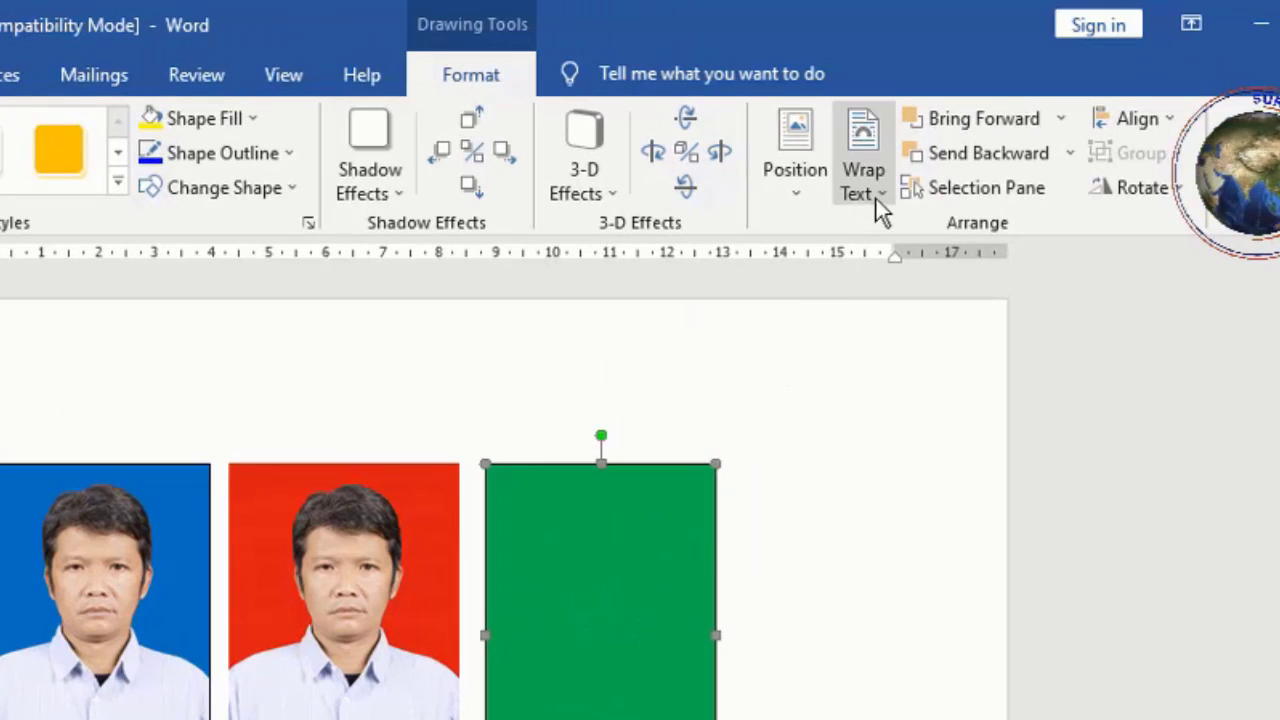
Step: Set the green rectangle's wrapping to Behind Text so it backs the third photo
click(885, 190)
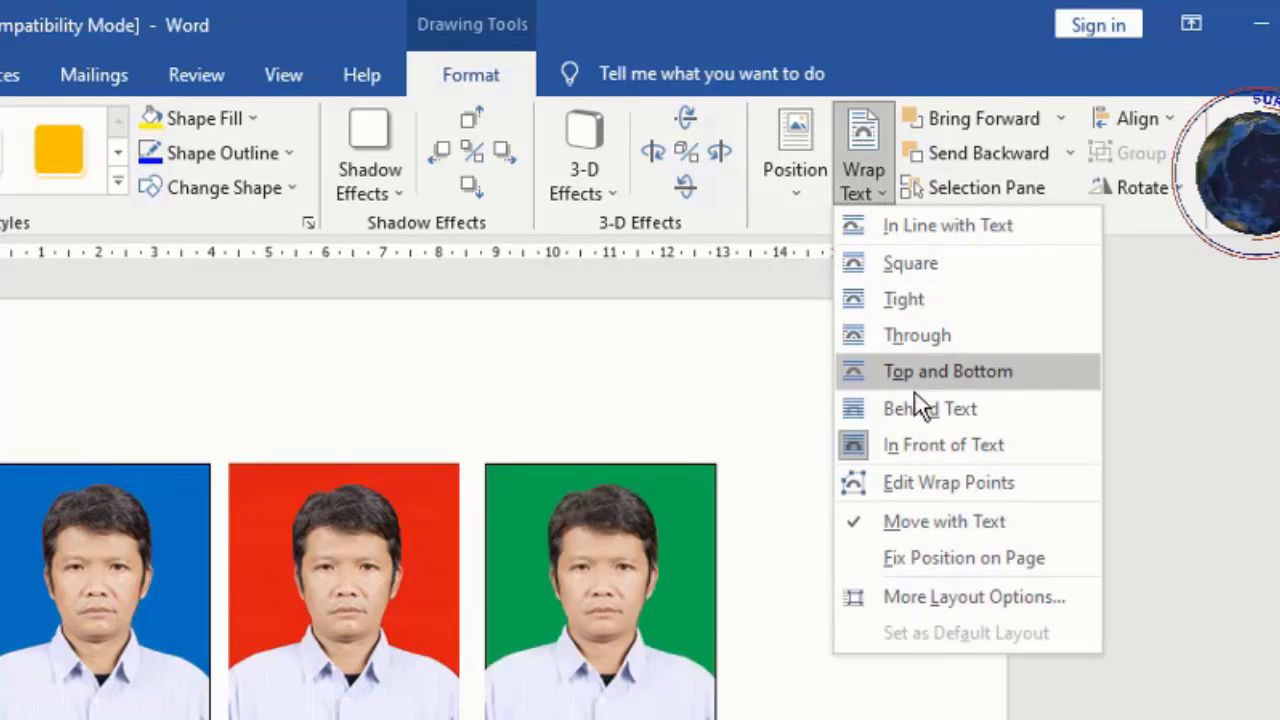
click(922, 410)
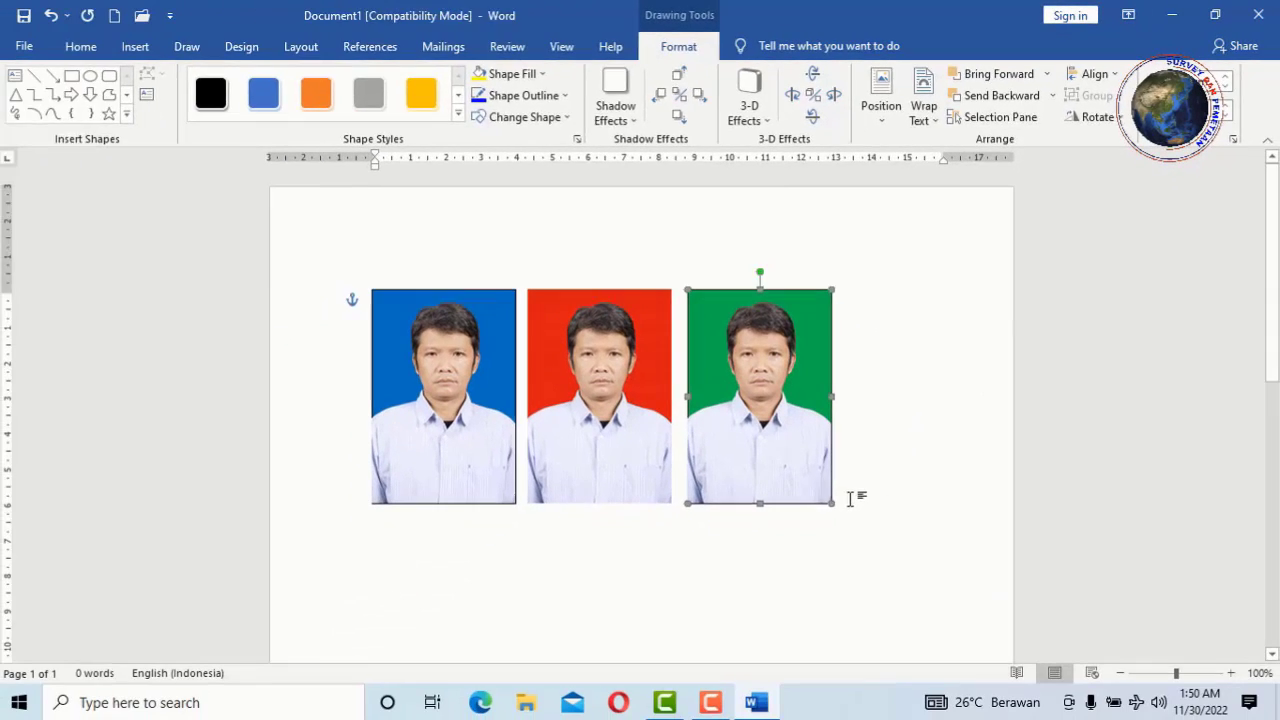
click(850, 498)
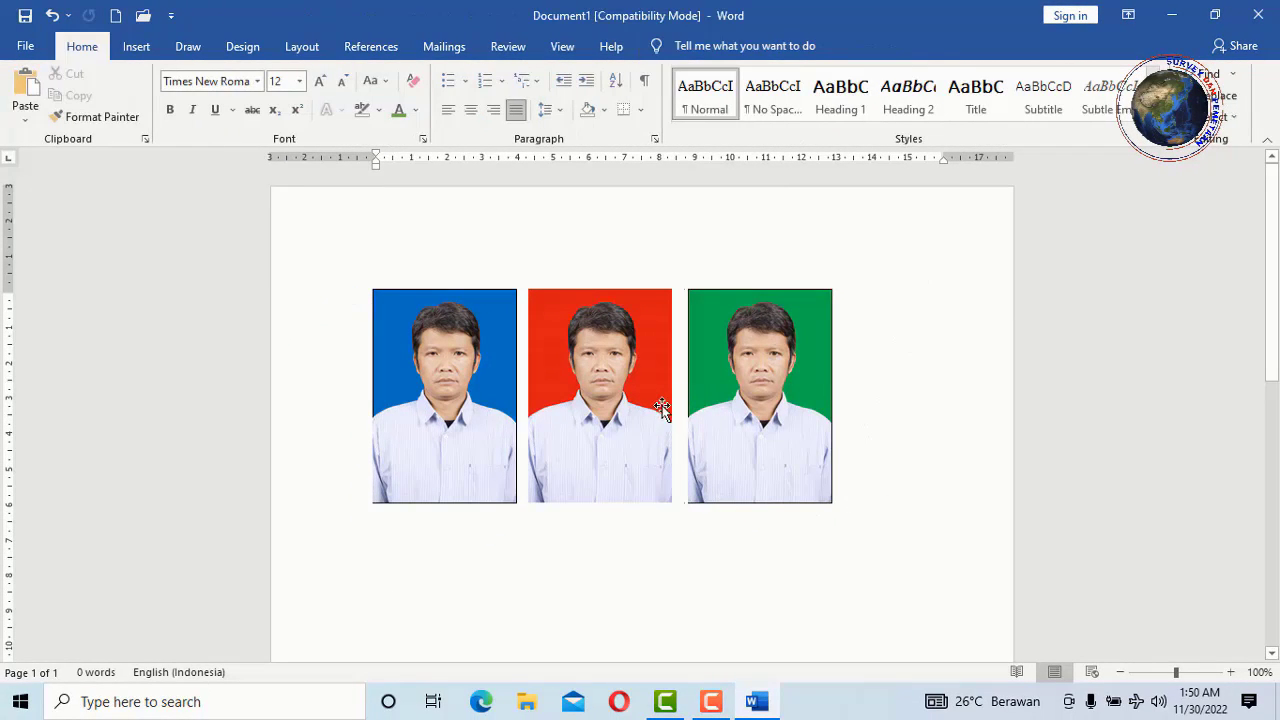